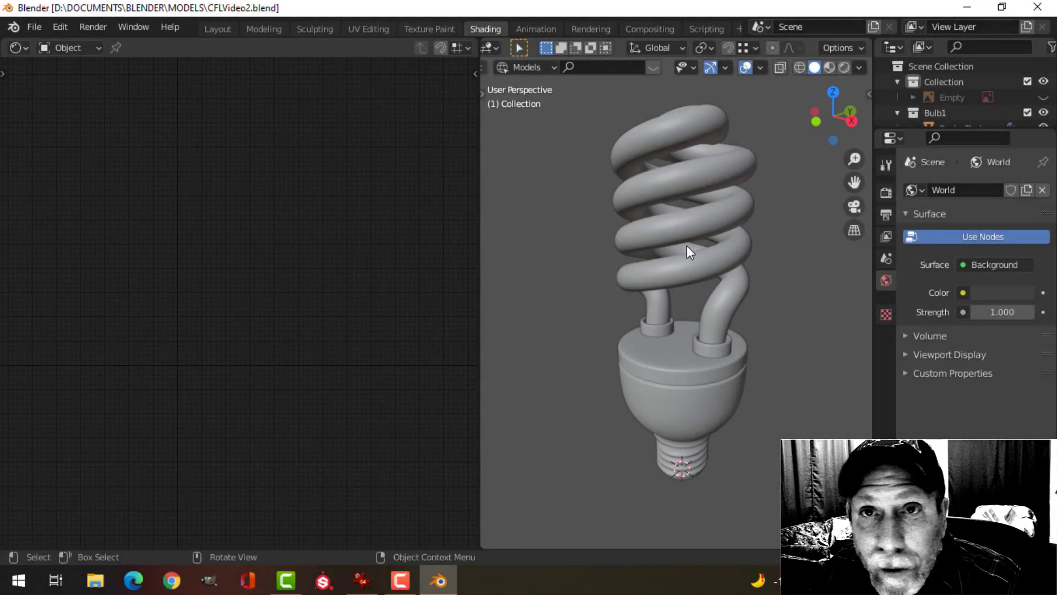
Create a new material named Metal on the bulb's threaded screw base
scroll(686, 245, down, 1)
mouse_move(687, 239)
shift+middle_down()
mouse_move(686, 250)
mouse_move(683, 226)
shift+middle_up()
scroll(690, 232, up, 2)
scroll(681, 278, down, 3)
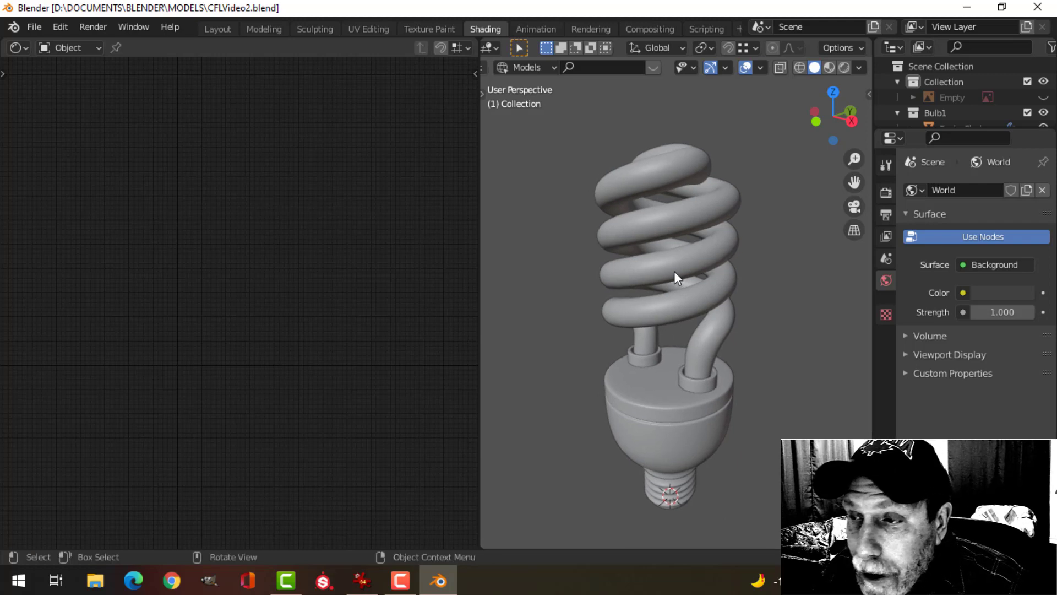
middle_drag(686, 301, 670, 277)
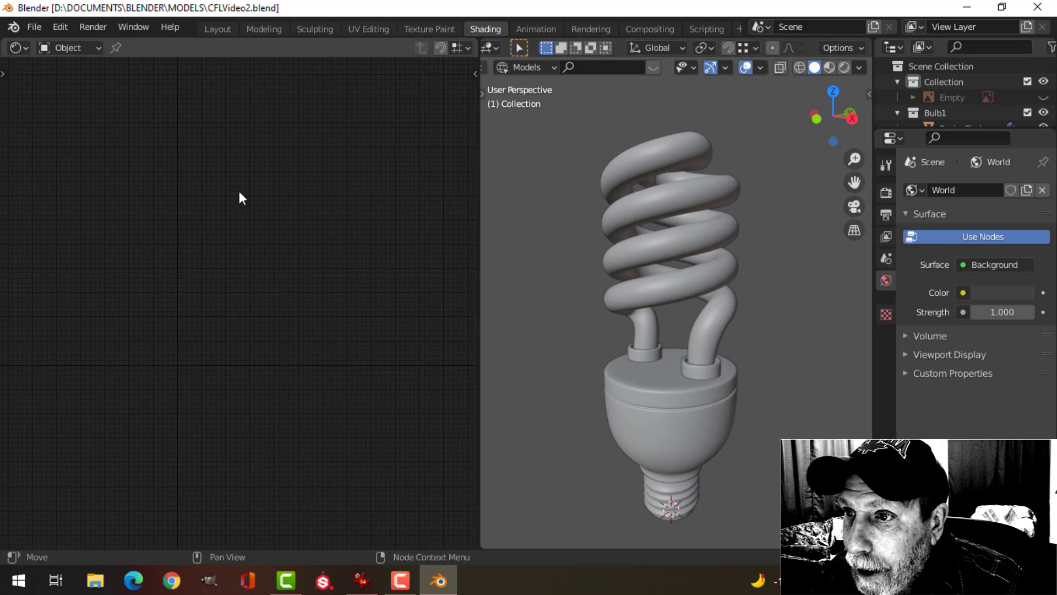
click(672, 495)
click(385, 50)
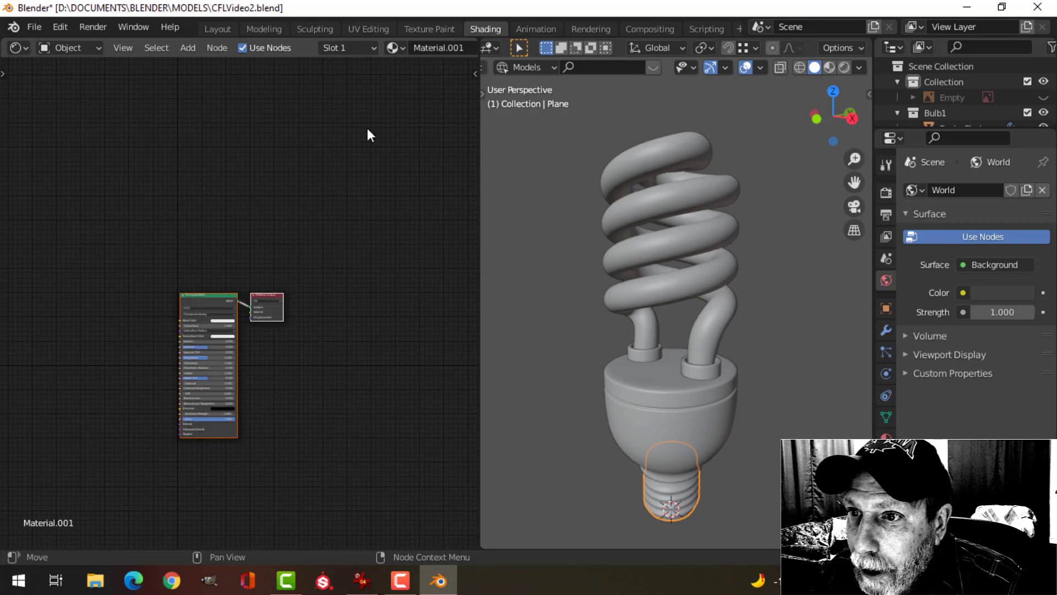
click(433, 49)
text(Metal)
key(Return)
Set the Metal material's Metallic to 1.000 and Roughness to 0.436, with the viewport in Material Preview shading
scroll(303, 272, up, 4)
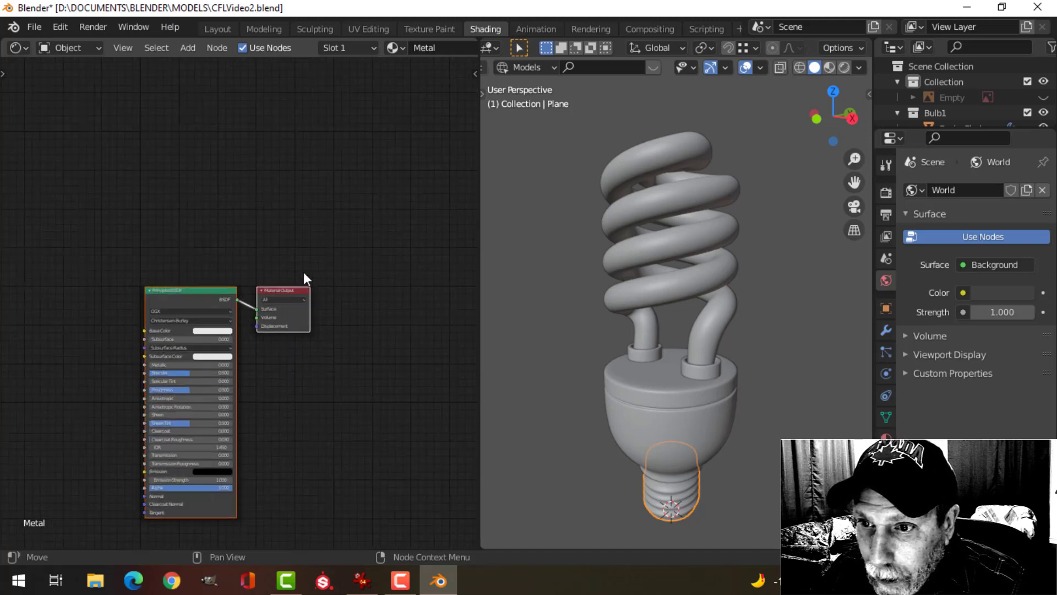
middle_drag(339, 386, 379, 246)
scroll(330, 271, up, 2)
scroll(376, 256, down, 1)
scroll(358, 275, up, 1)
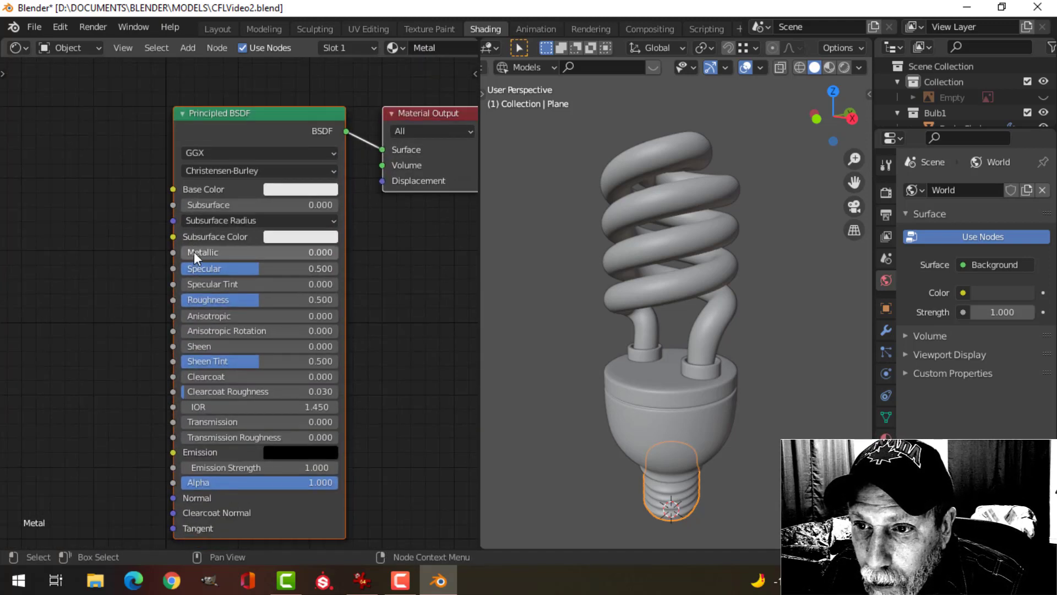
drag(194, 251, 481, 301)
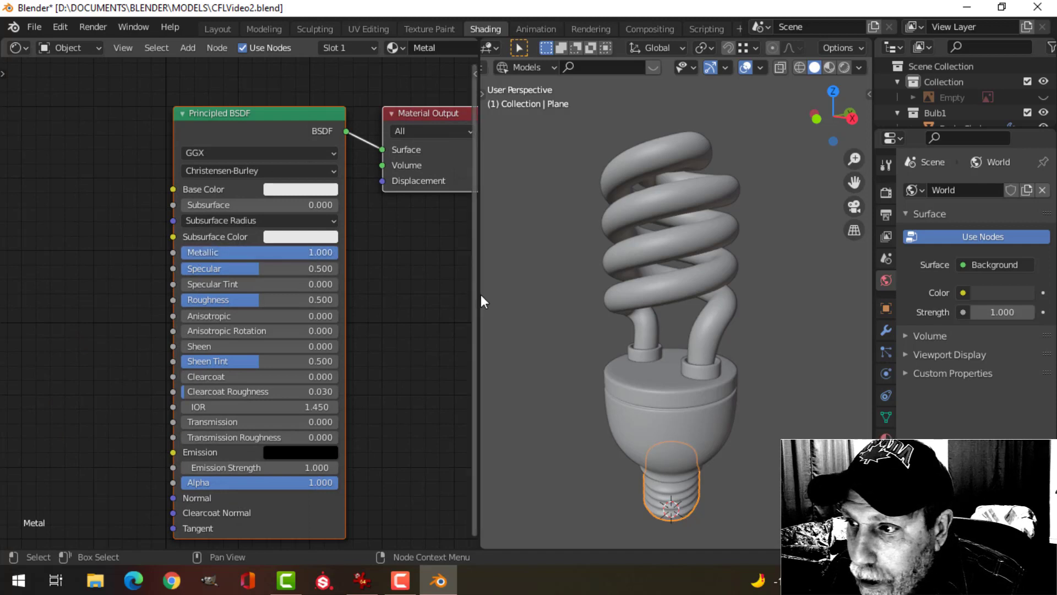
click(827, 68)
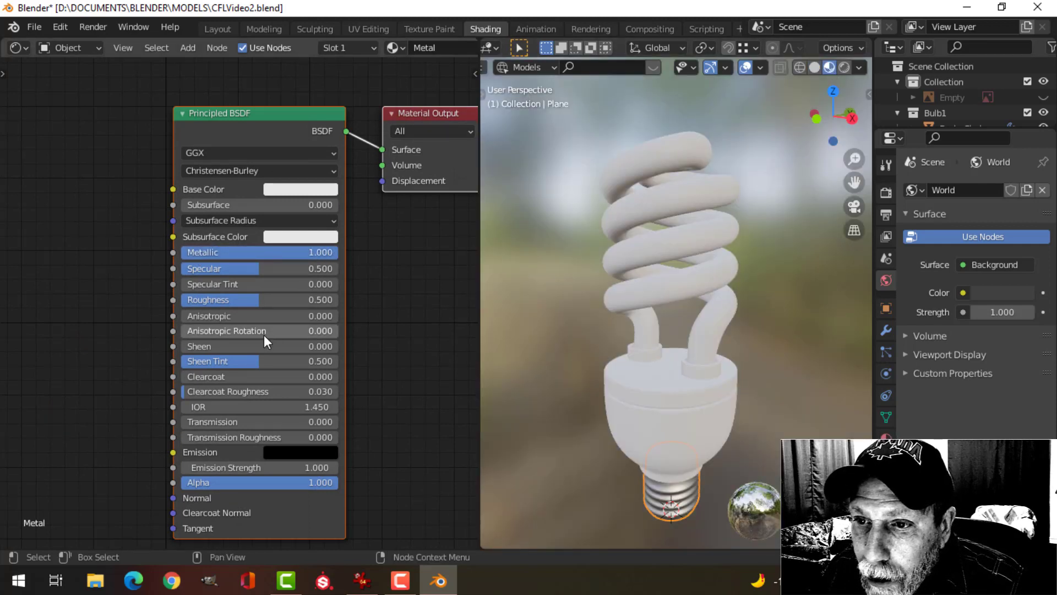
drag(243, 301, 234, 301)
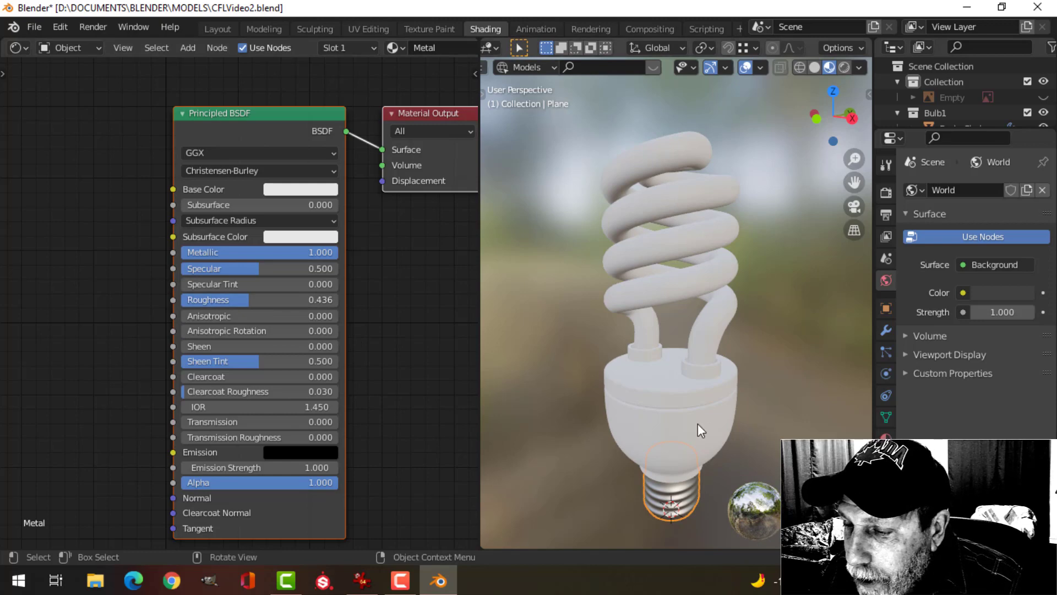
Darken the Metal material's base color to an HSV value of 0.802
shift+middle_drag(695, 424, 682, 370)
click(718, 403)
scroll(718, 403, up, 2)
middle_drag(718, 403, 638, 345)
scroll(692, 320, down, 1)
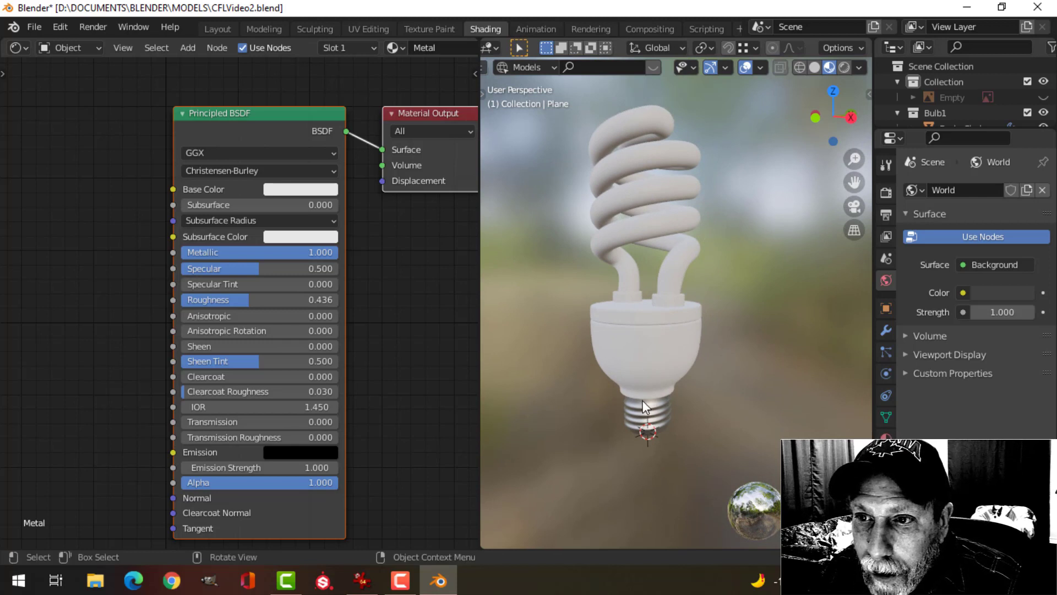
click(324, 188)
click(388, 218)
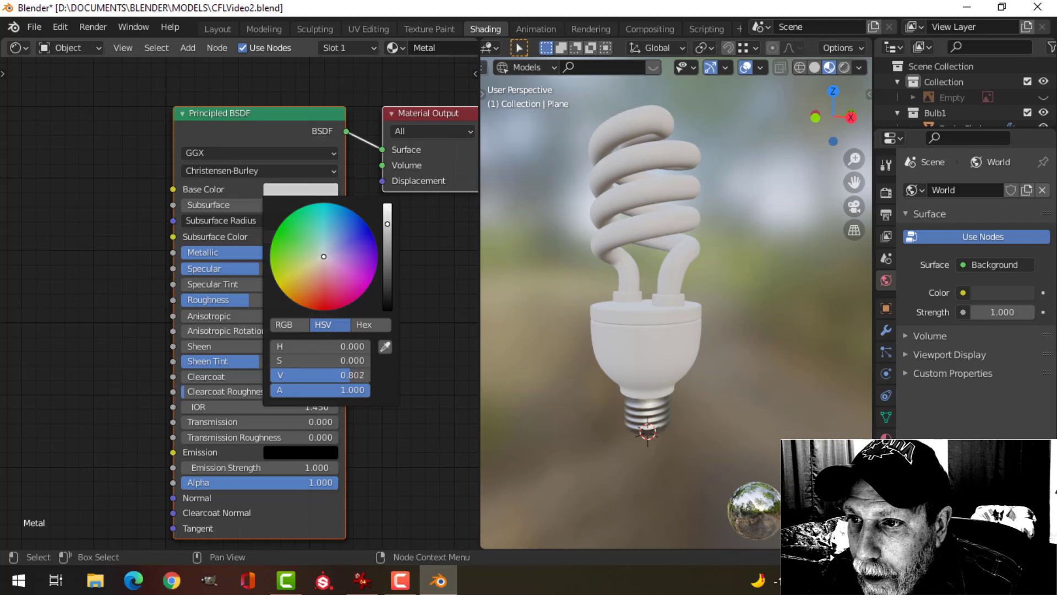
Give the bulb's rounded housing a new material named White with Roughness 0.191 and Clearcoat 0.427
click(676, 359)
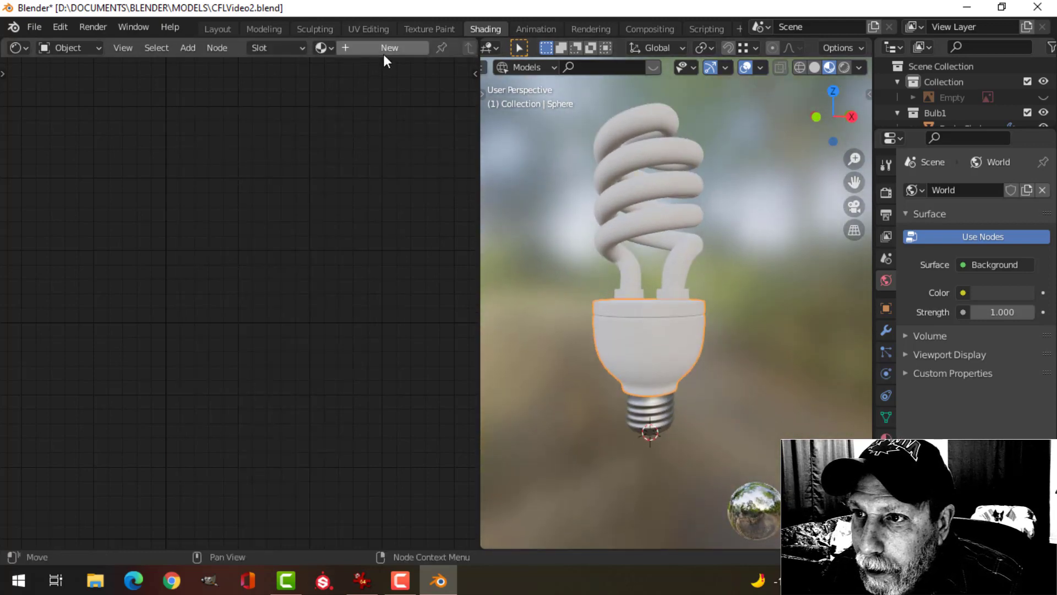
click(385, 57)
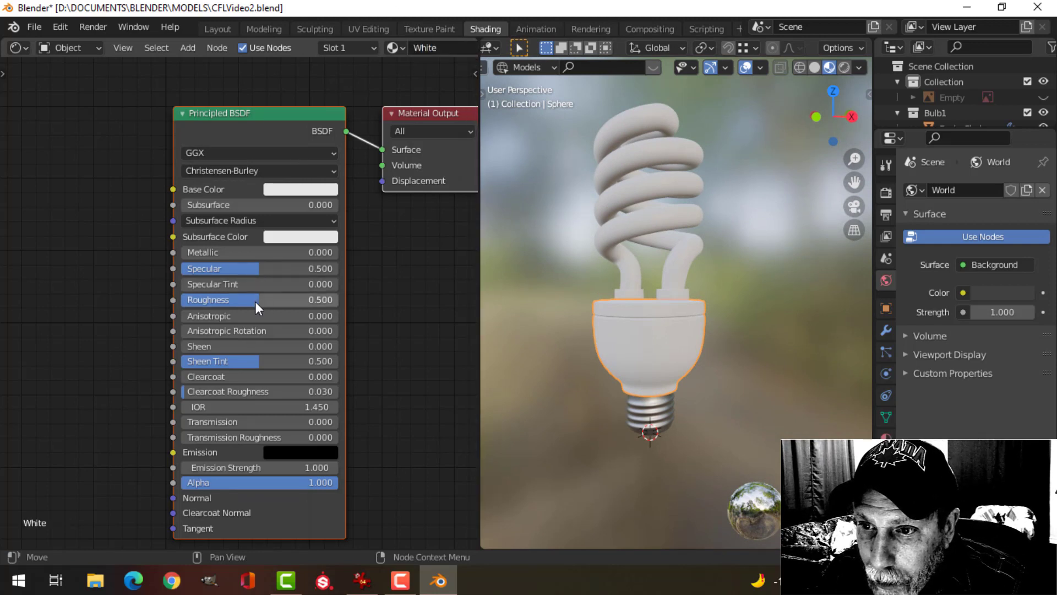
drag(258, 300, 256, 299)
scroll(655, 331, up, 4)
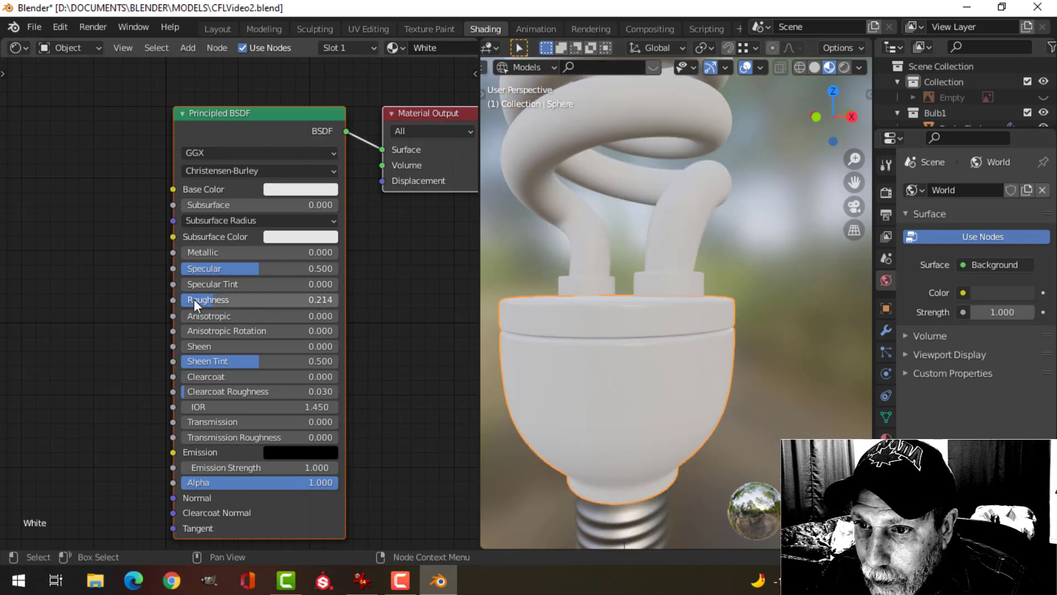
drag(209, 300, 208, 300)
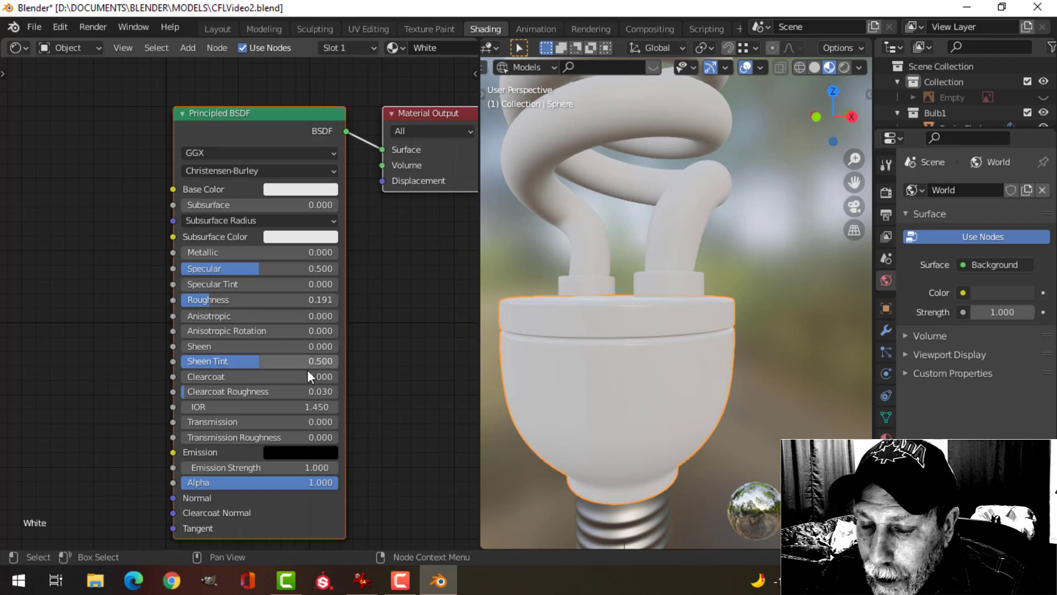
drag(223, 376, 246, 376)
Create a new material named Black on the two collars where the tube meets the housing
scroll(676, 390, down, 4)
mouse_move(664, 339)
middle_down()
mouse_move(647, 379)
mouse_move(649, 332)
mouse_move(649, 351)
mouse_move(663, 318)
middle_up()
scroll(666, 329, up, 2)
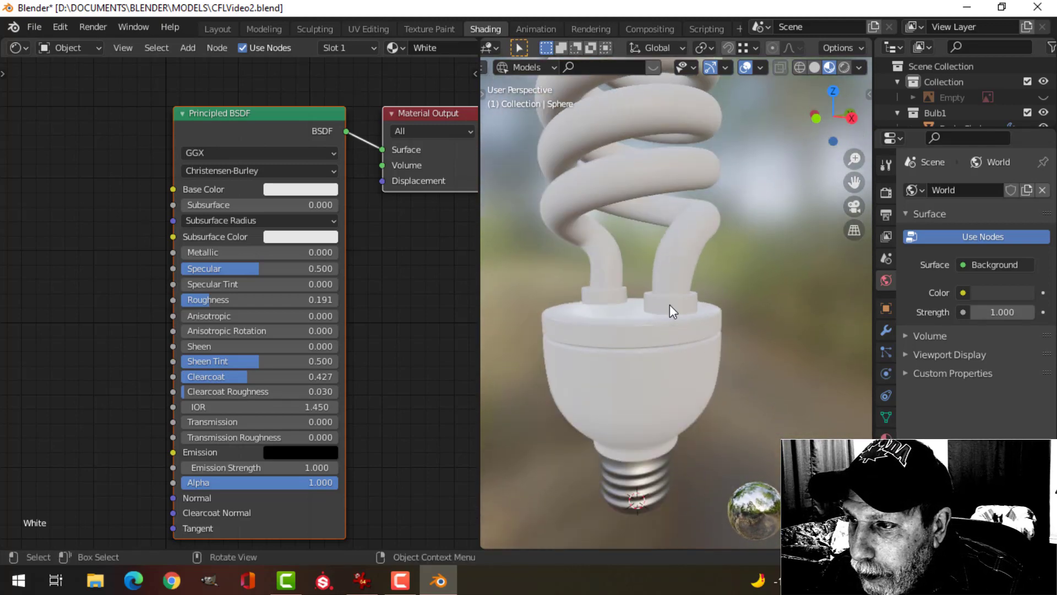
click(670, 305)
click(396, 44)
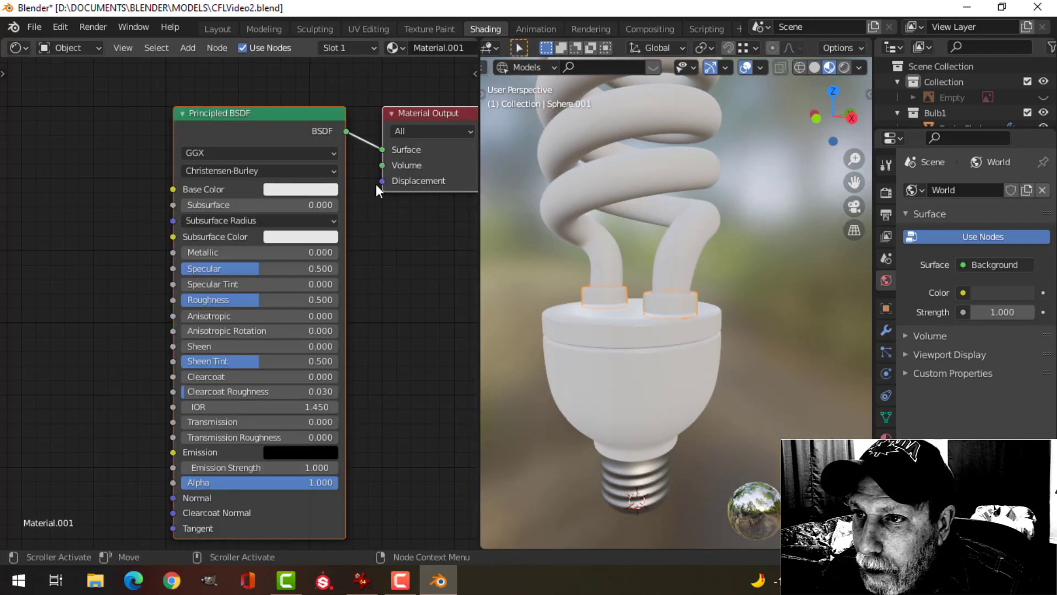
click(428, 49)
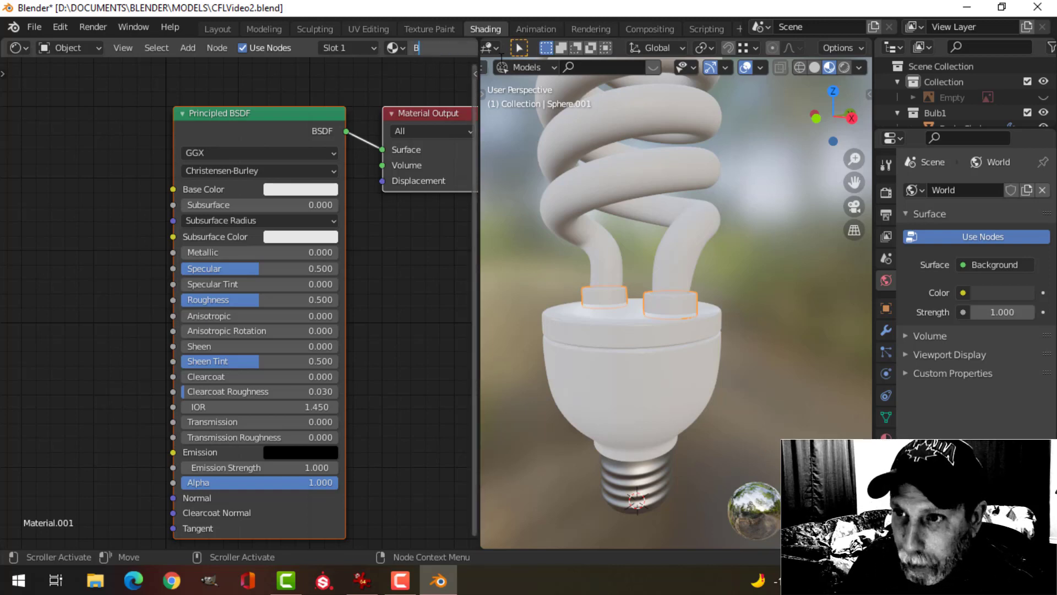
text(Black)
key(Return)
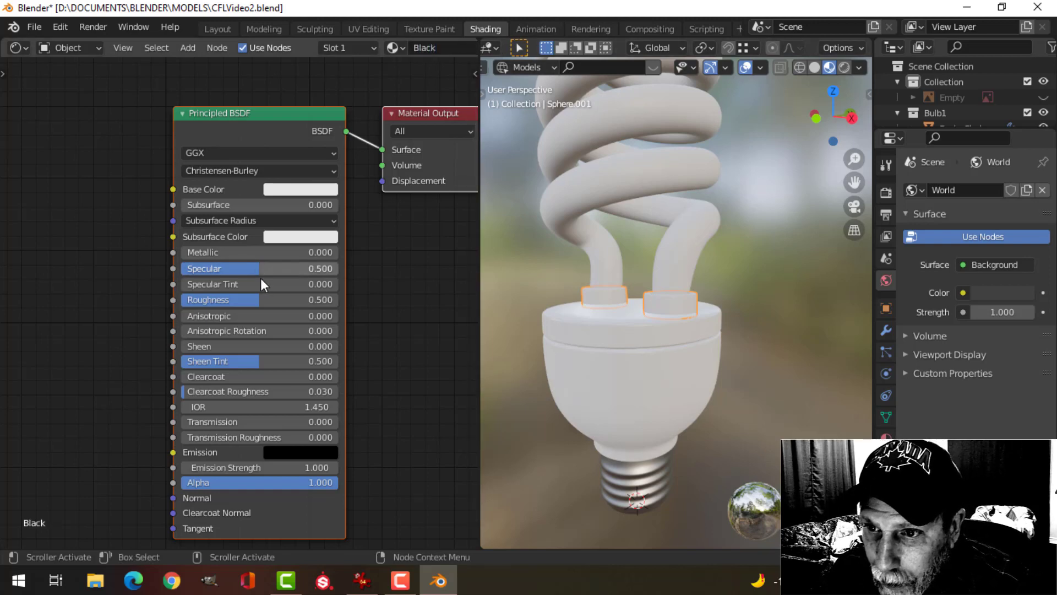
Set the Black material to Roughness 0.209, Clearcoat 0.245 and a base color value of 0.133
drag(247, 302, 198, 300)
drag(223, 376, 230, 376)
scroll(712, 297, up, 2)
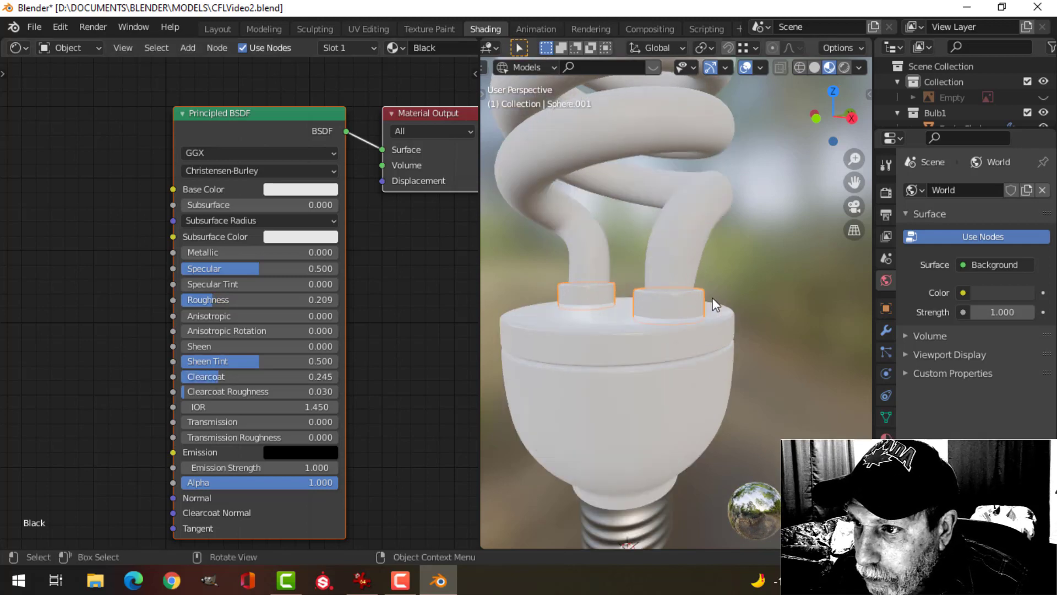
click(315, 189)
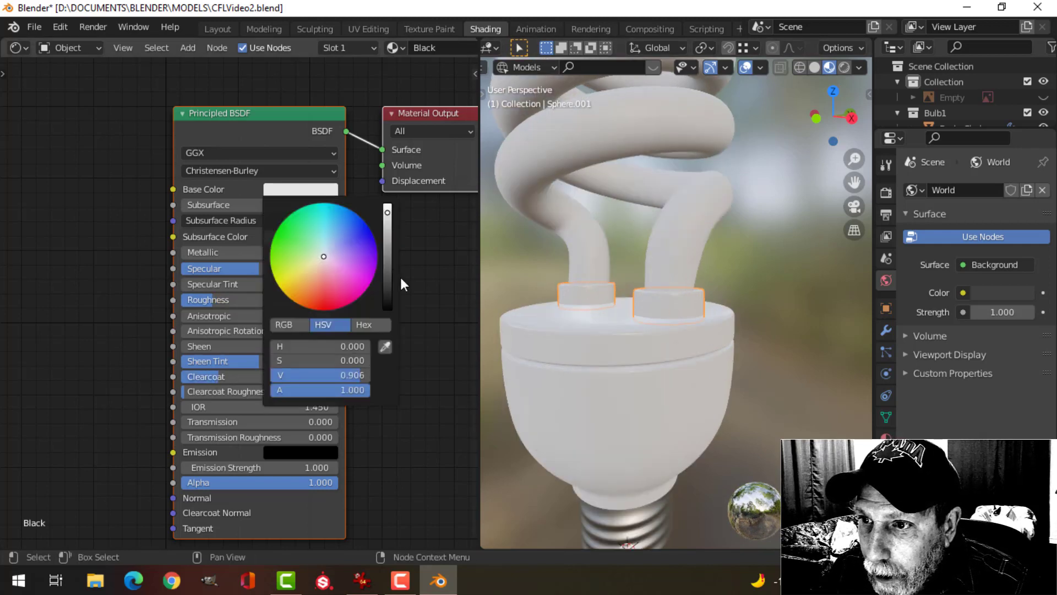
drag(389, 277, 388, 296)
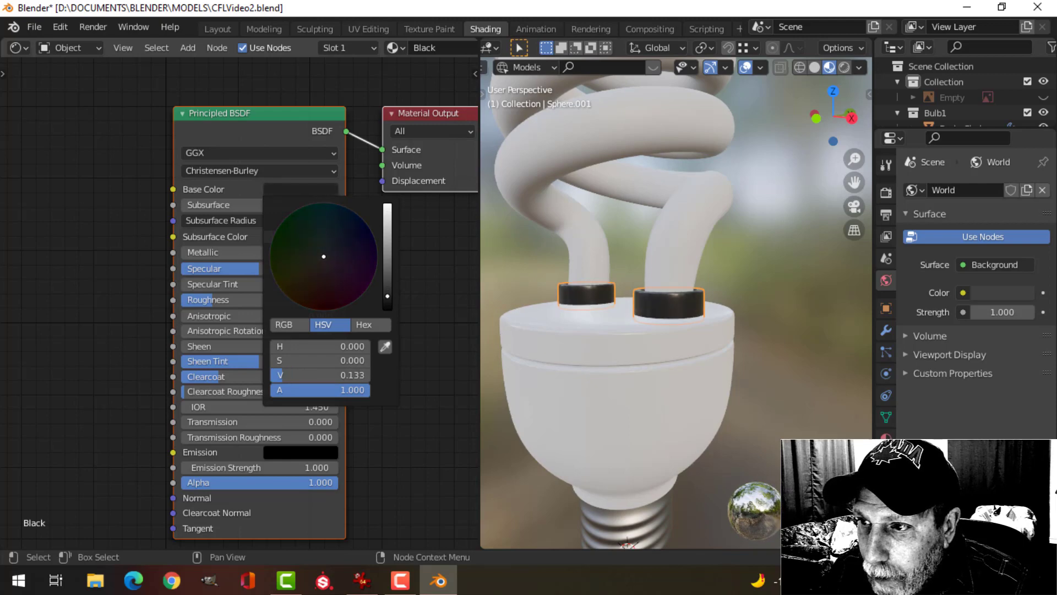
Add a second material slot holding a new material to the threaded screw base
middle_drag(728, 326, 662, 262)
scroll(665, 293, up, 3)
shift+middle_drag(664, 297, 654, 277)
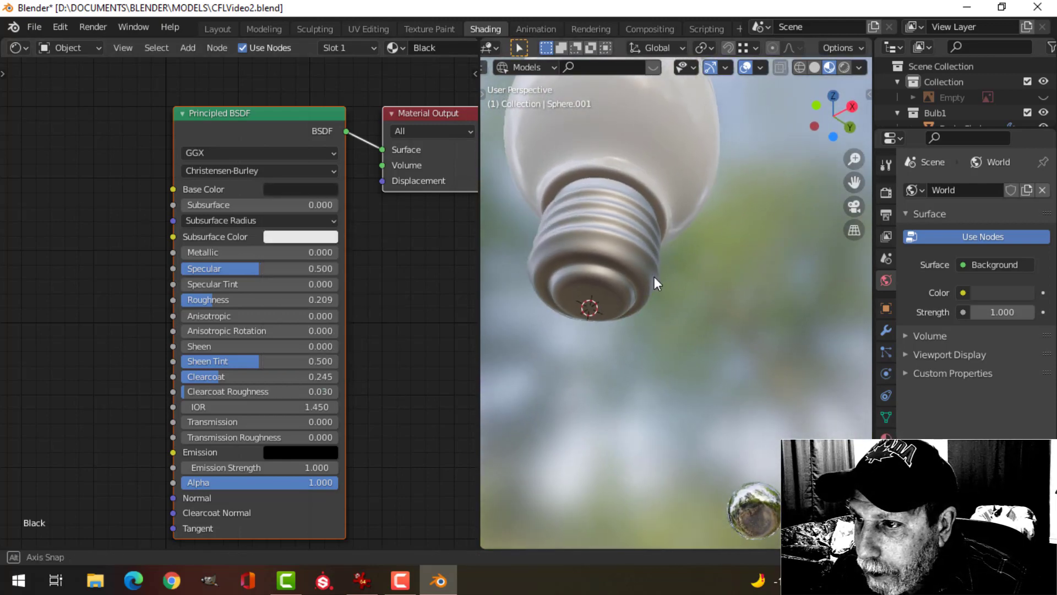
click(619, 290)
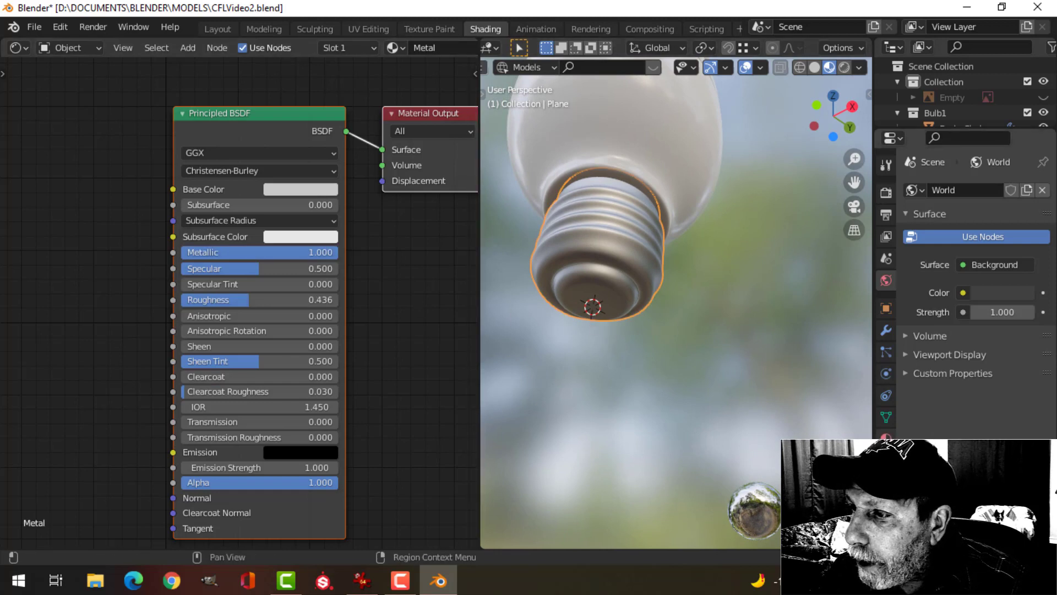
click(886, 437)
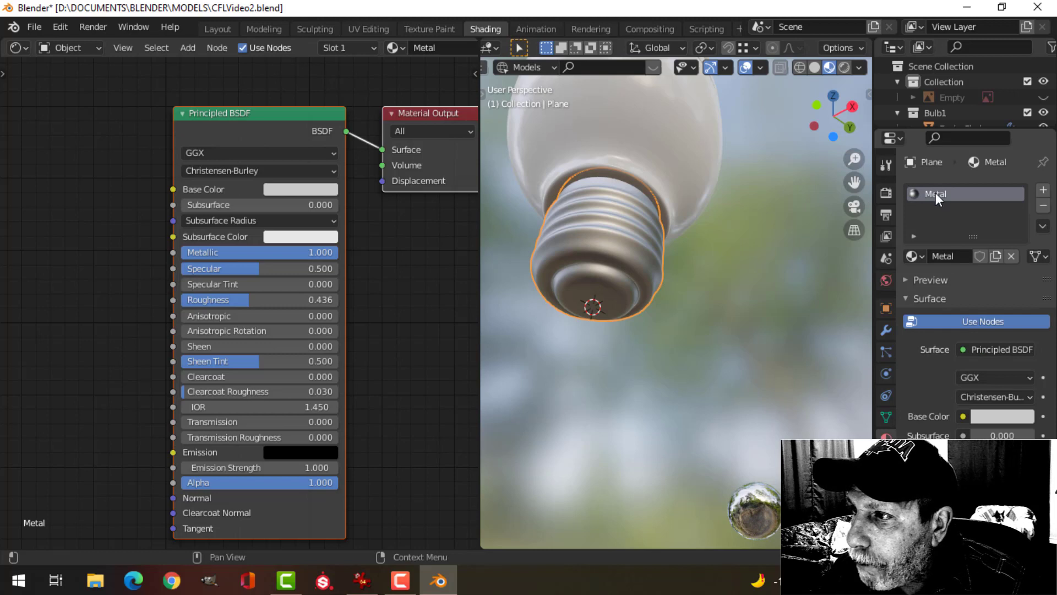
click(1043, 191)
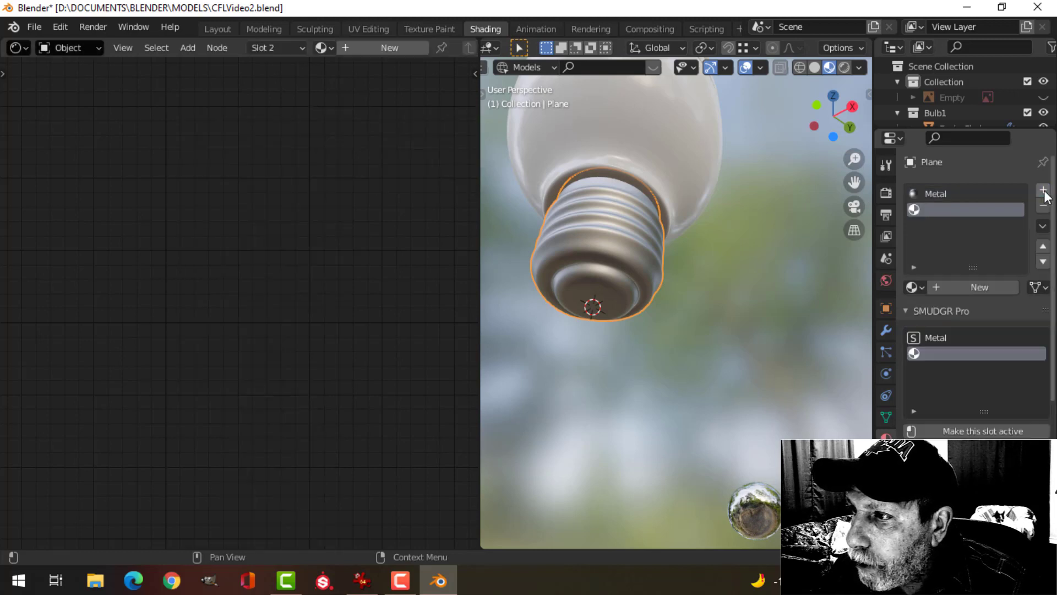
click(970, 284)
click(916, 286)
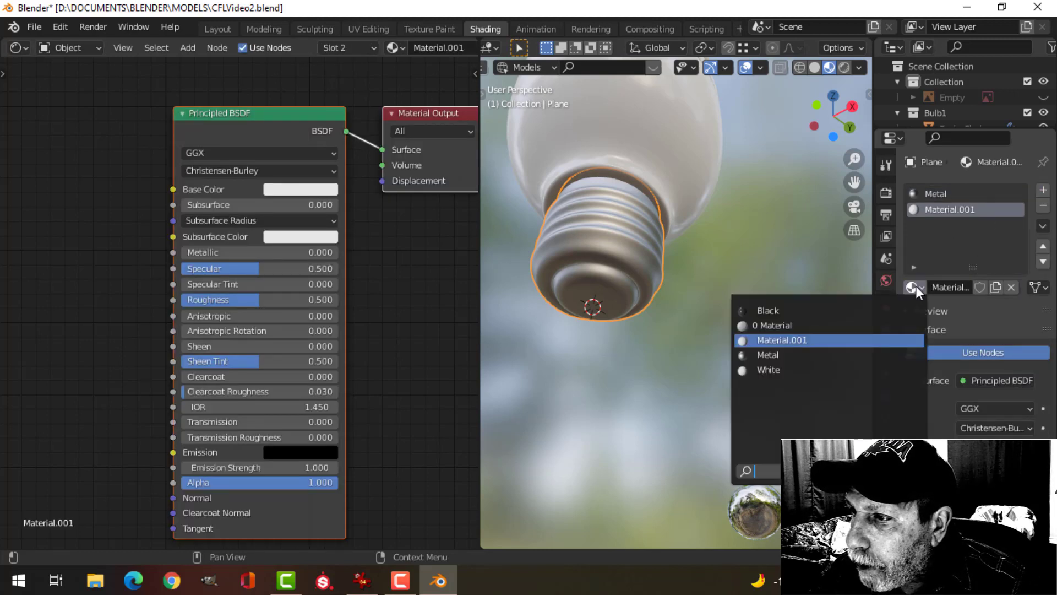
In Edit Mode, select the end face at the screw base's underside and grow the selection over the surrounding ring
key(Tab)
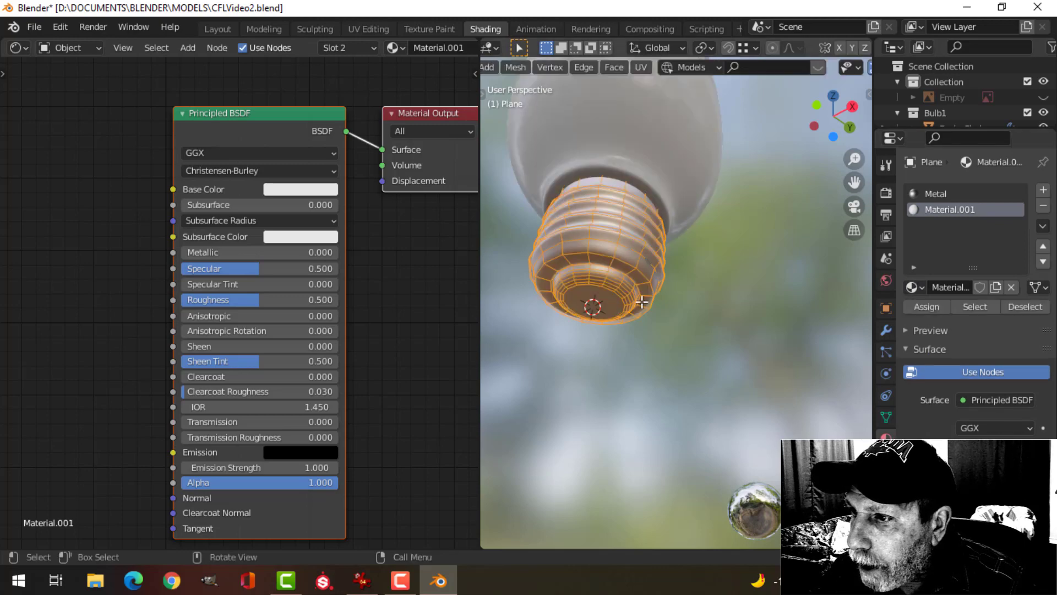
click(595, 300)
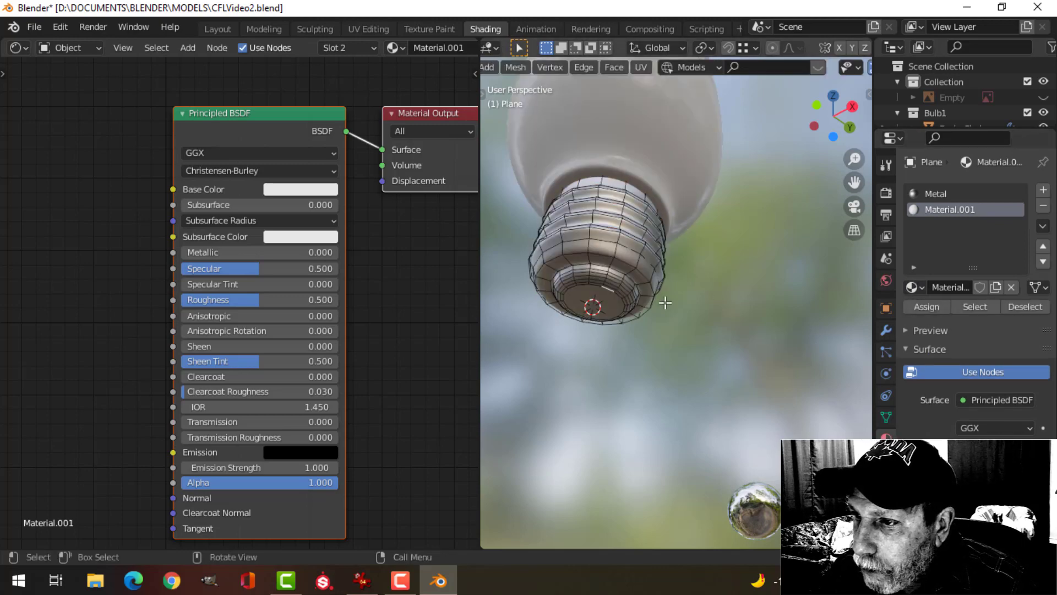
scroll(655, 315, up, 4)
middle_drag(628, 306, 649, 300)
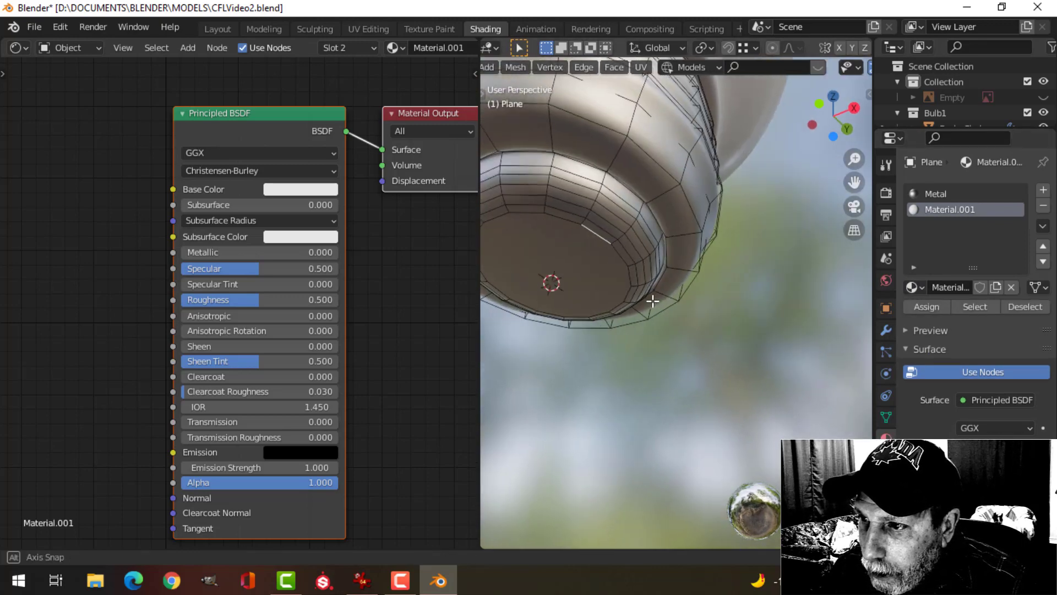
click(601, 272)
scroll(683, 264, down, 4)
key(ctrl+KP_Add)
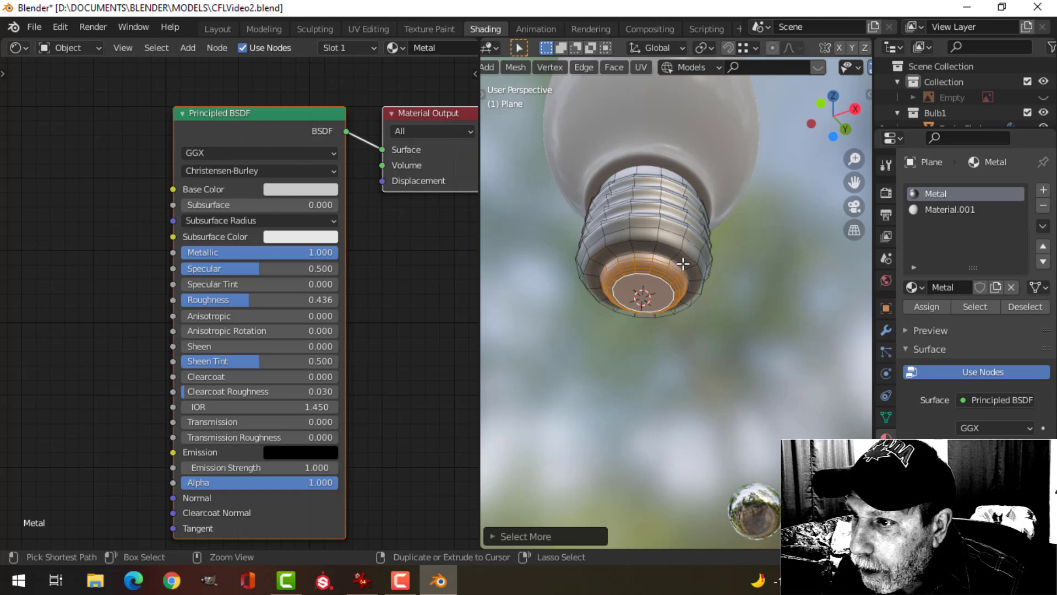
Switch the screw base's second slot to the Black material and assign it to the selected end faces
click(949, 212)
click(914, 287)
click(881, 310)
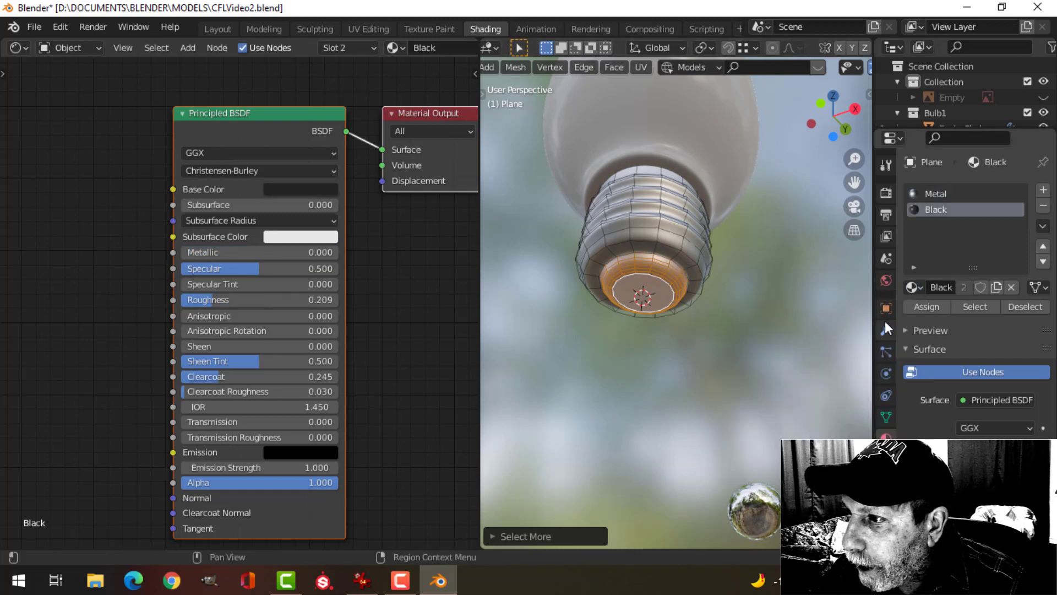
click(924, 307)
key(Tab)
scroll(763, 289, up, 5)
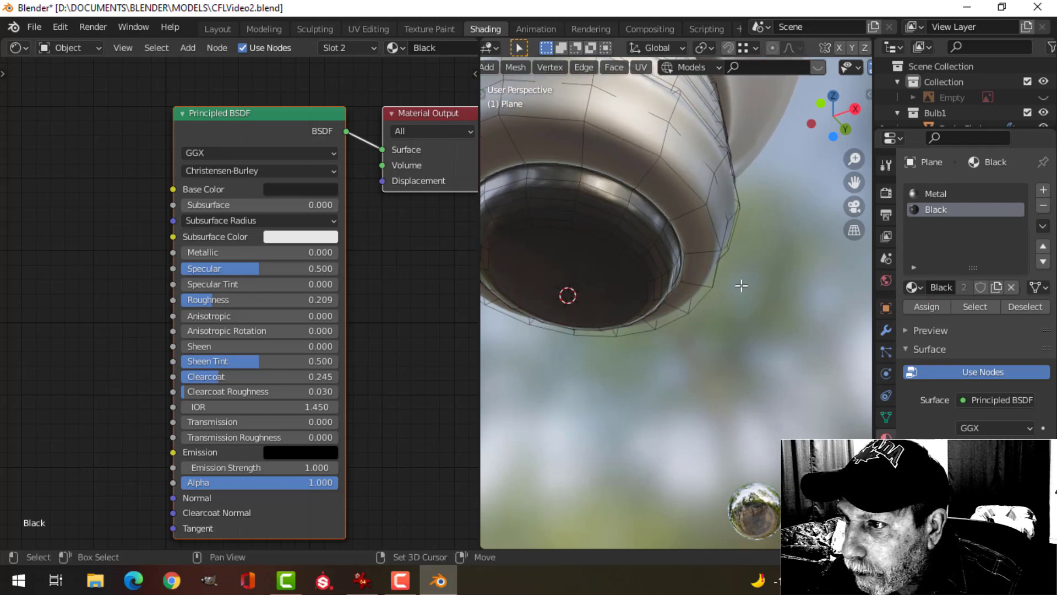
scroll(729, 272, down, 5)
Select the spiral tube in Object Mode and give it a new material named Emission1
middle_drag(717, 267, 699, 307)
scroll(700, 301, up, 4)
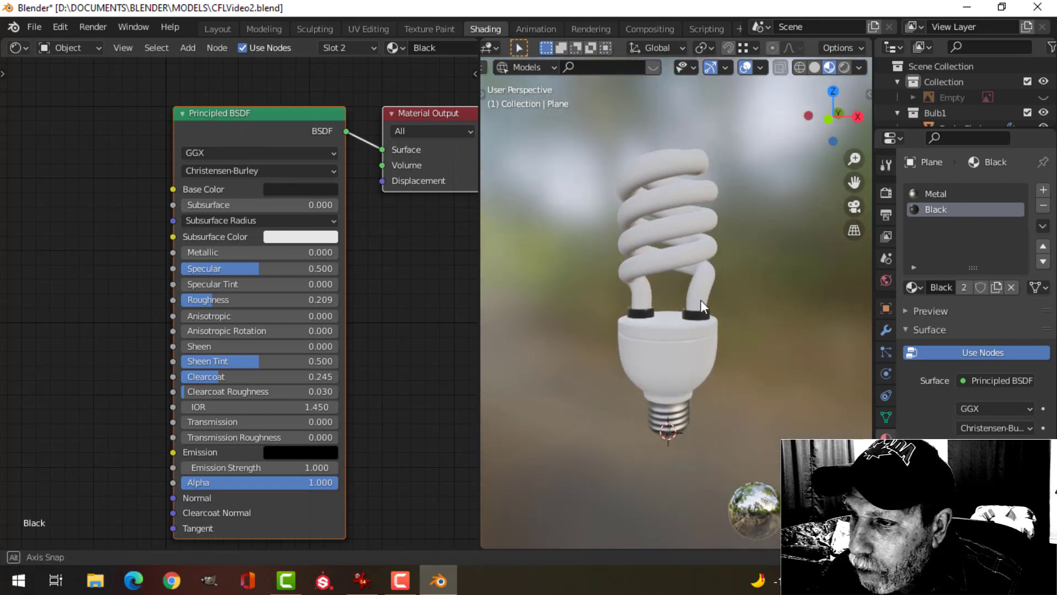
click(720, 268)
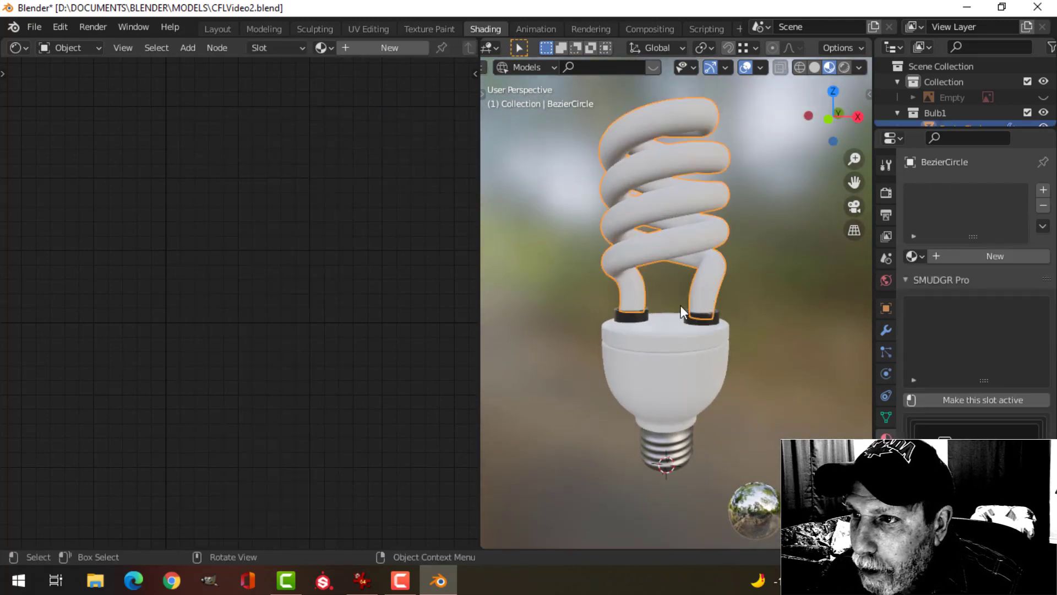
click(407, 46)
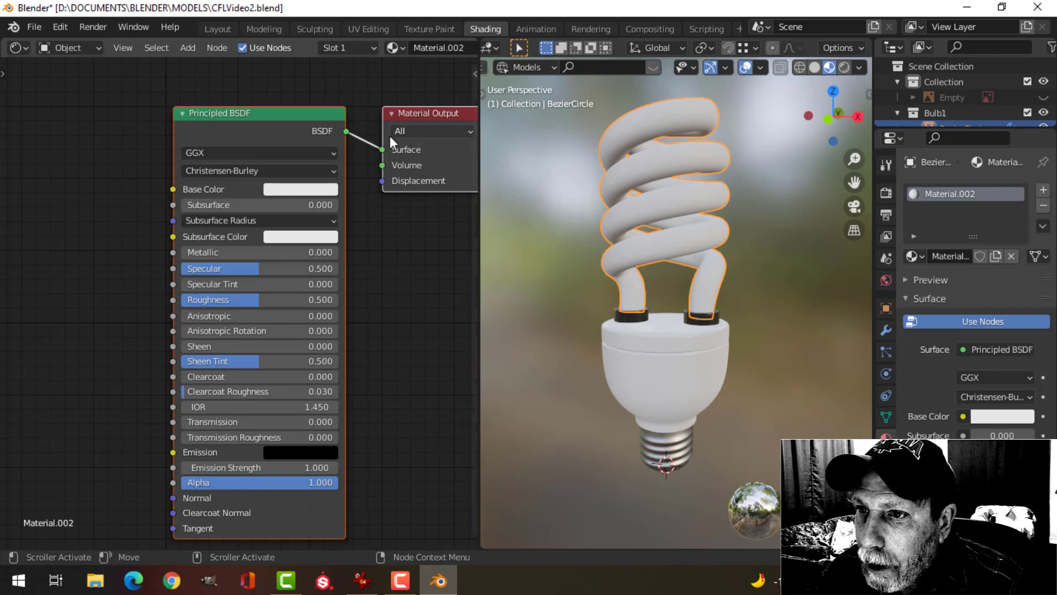
click(431, 50)
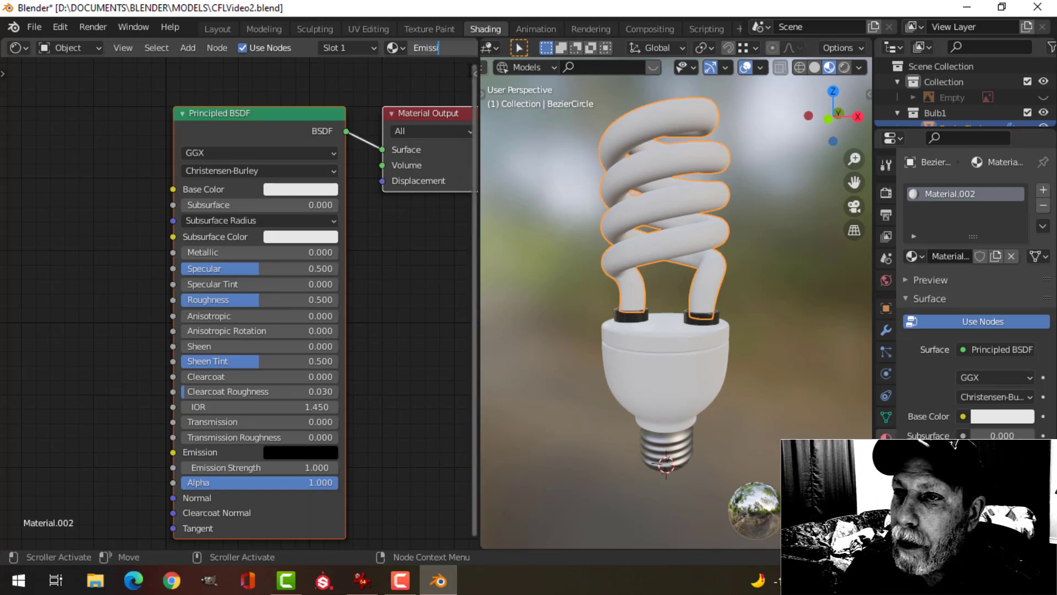
key(Return)
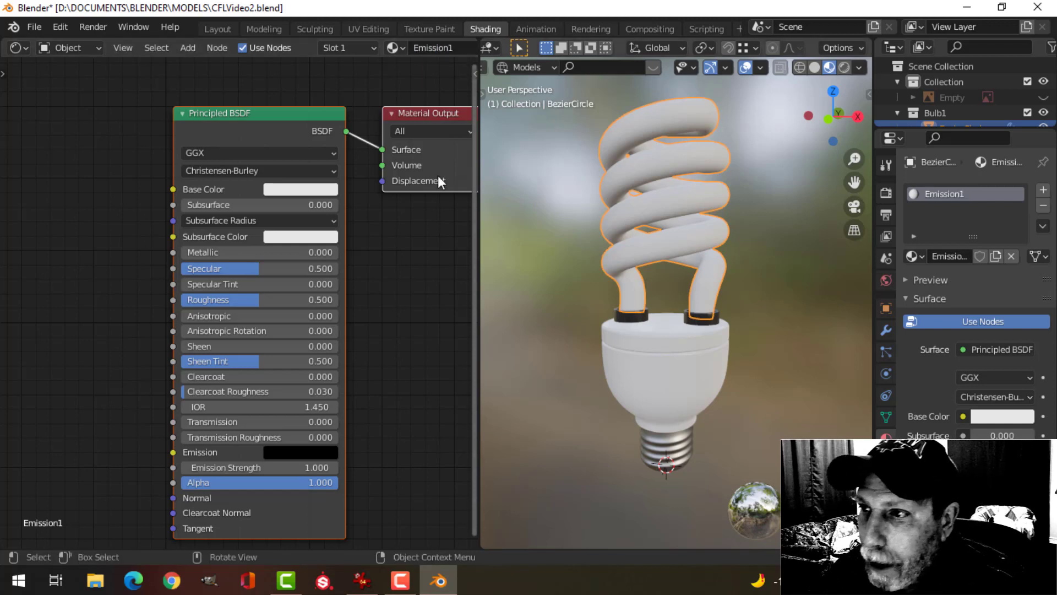
Make the Emission1 material glass-like with Transmission 1.000 and Roughness 0.168
scroll(408, 380, down, 1)
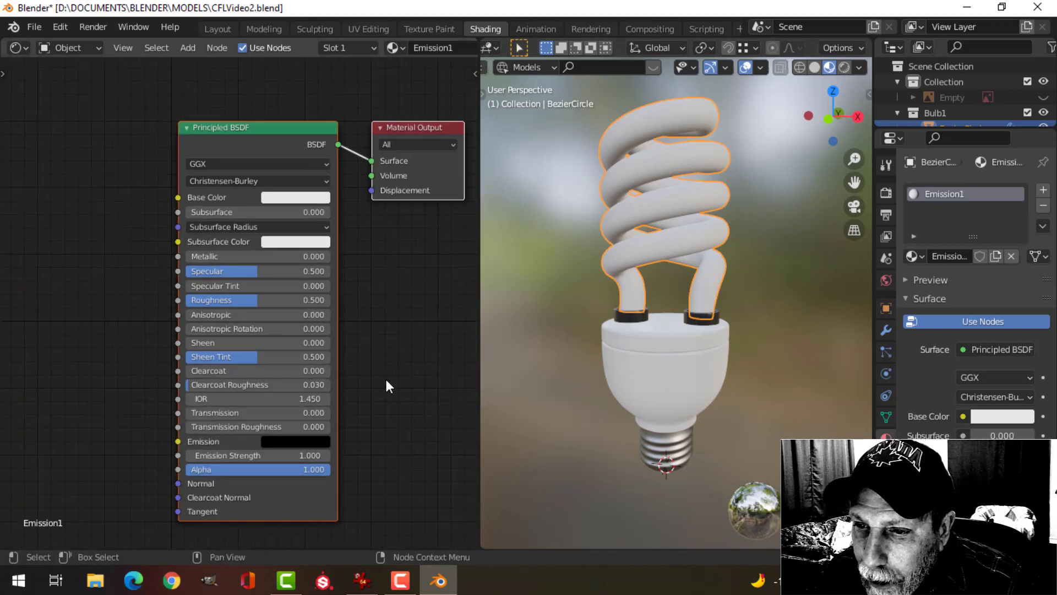
scroll(355, 419, up, 1)
middle_drag(362, 400, 363, 361)
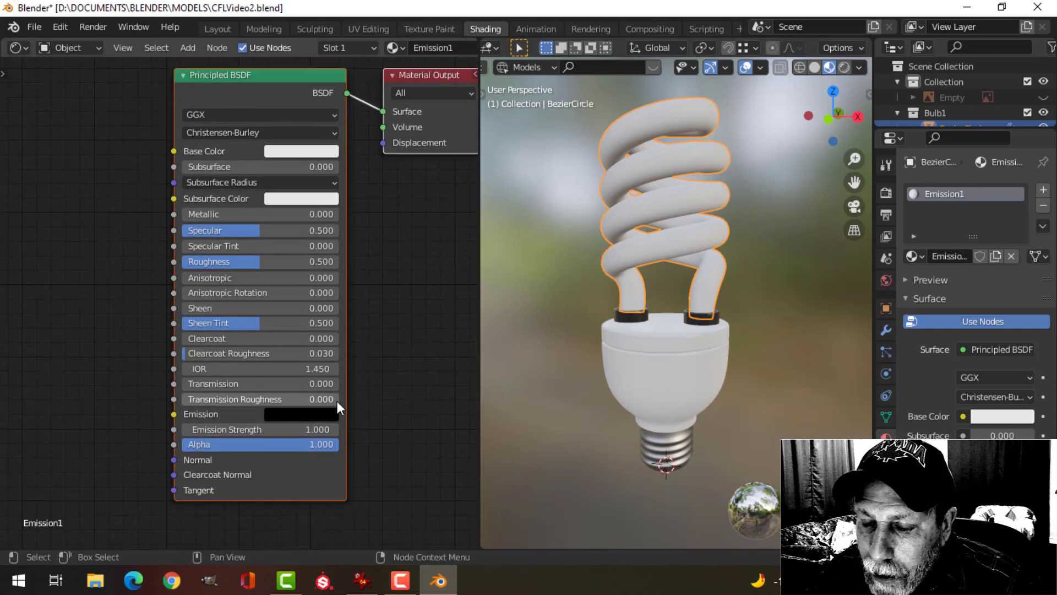
click(230, 382)
text(1)
key(Return)
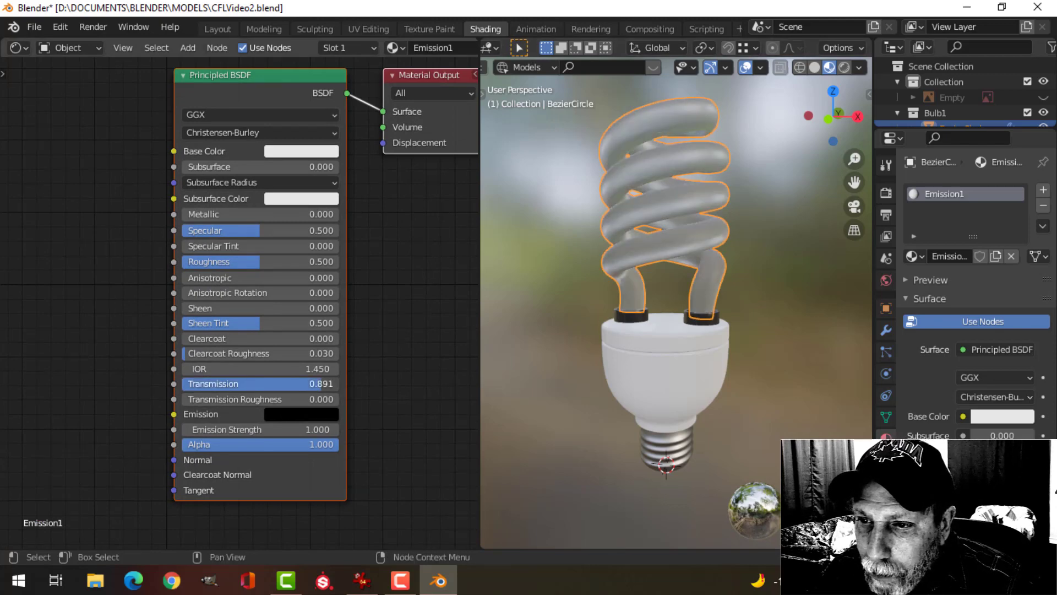
middle_drag(687, 268, 649, 281)
drag(262, 262, 209, 262)
middle_drag(770, 239, 721, 265)
scroll(338, 412, up, 2)
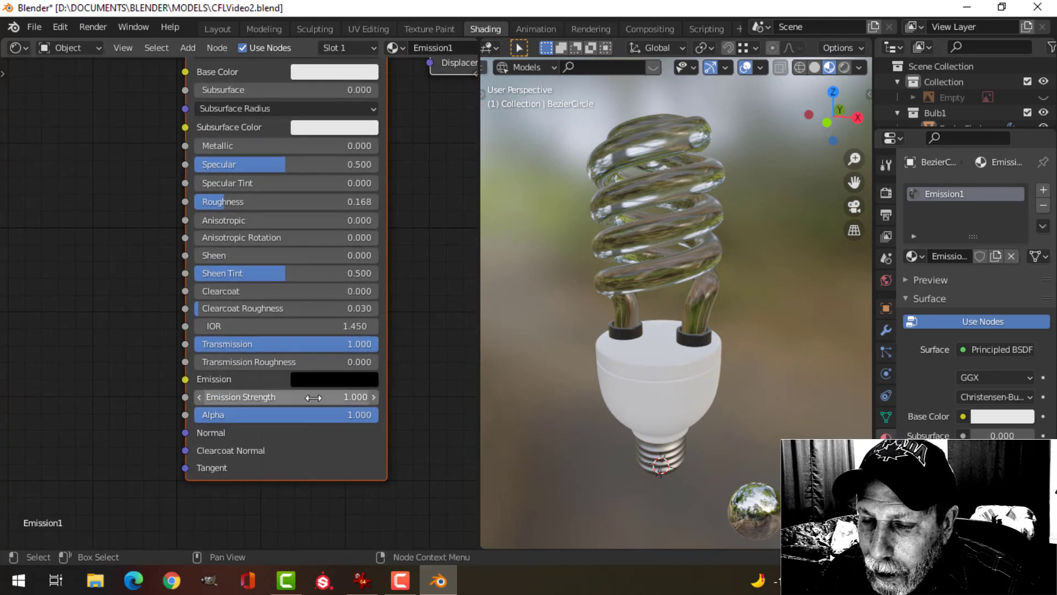
Brighten Emission1's emission color to near-white and set its Emission Strength to 20
click(336, 378)
drag(434, 254, 435, 144)
click(309, 395)
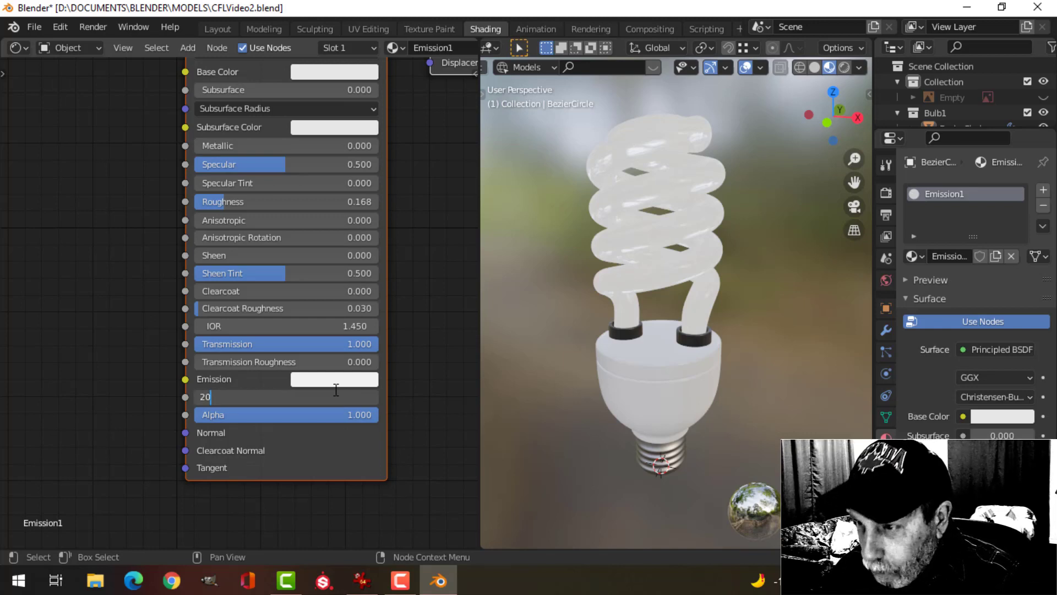
key(Return)
Enable Ambient Occlusion, Bloom and Screen Space Reflections for Eevee, and set the Ambient Occlusion factor to 2
click(885, 193)
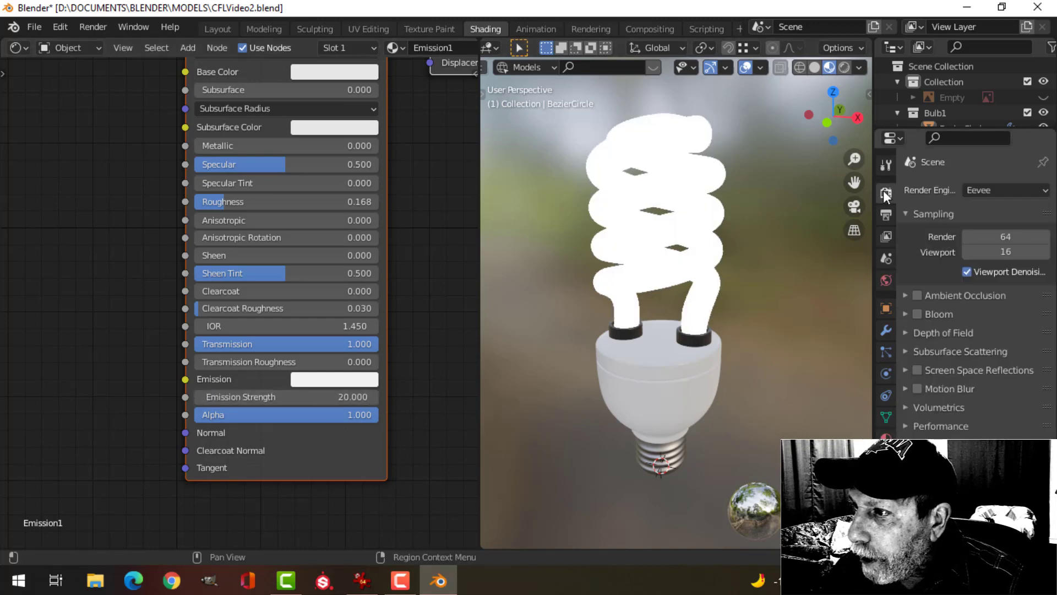
click(917, 314)
click(918, 370)
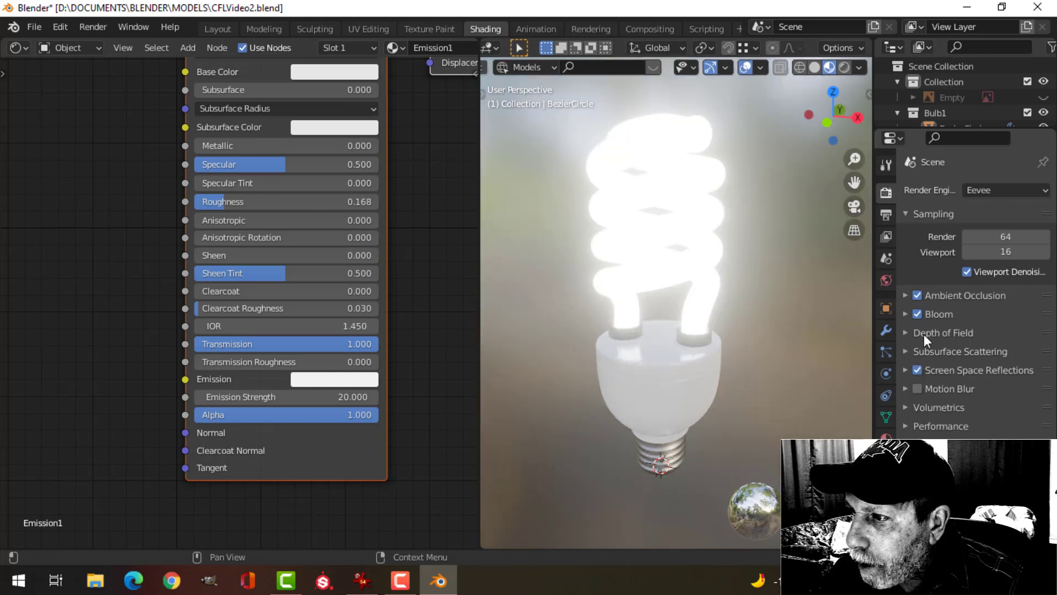
click(907, 294)
click(991, 336)
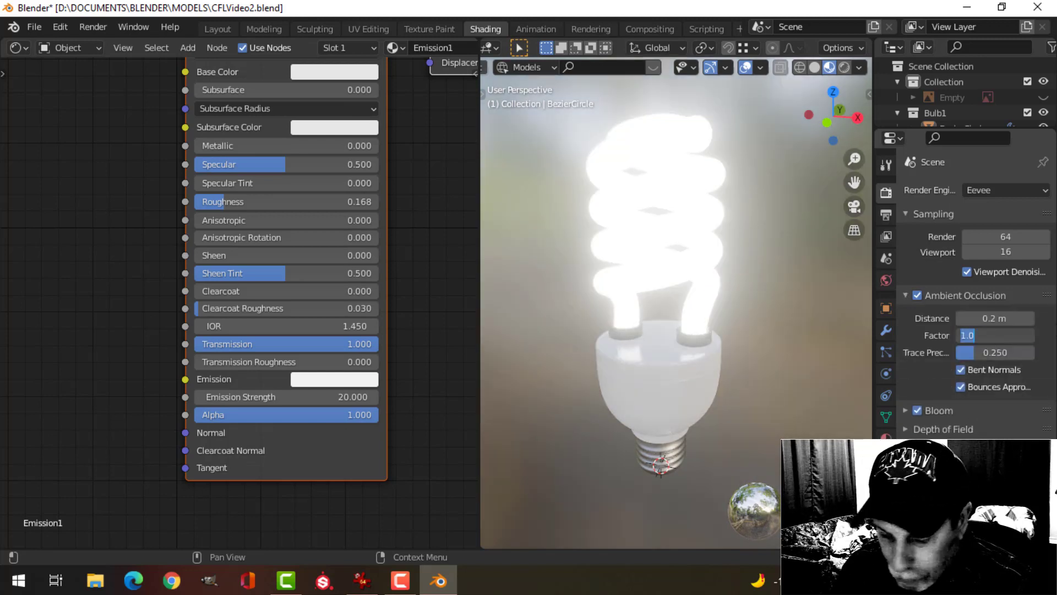
text(2)
key(Return)
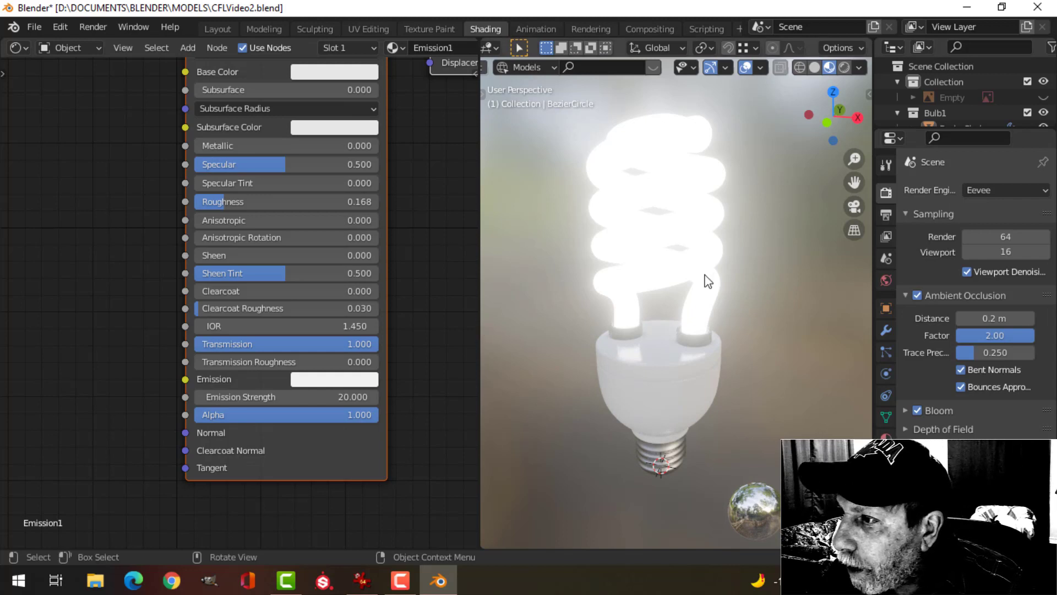
Set Eevee's viewport sampling to 100
click(1007, 251)
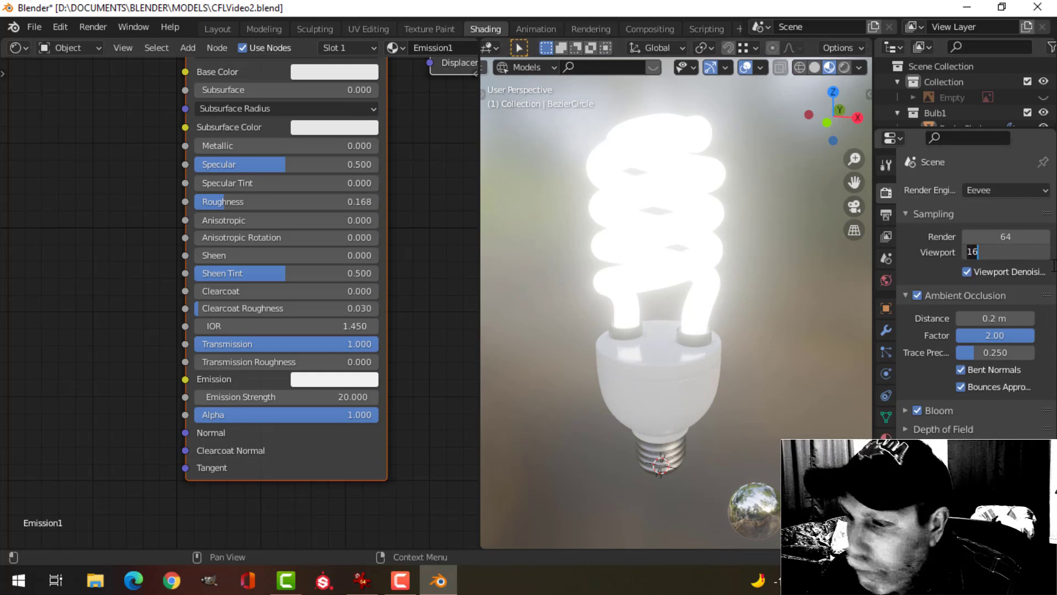
text(100)
key(Return)
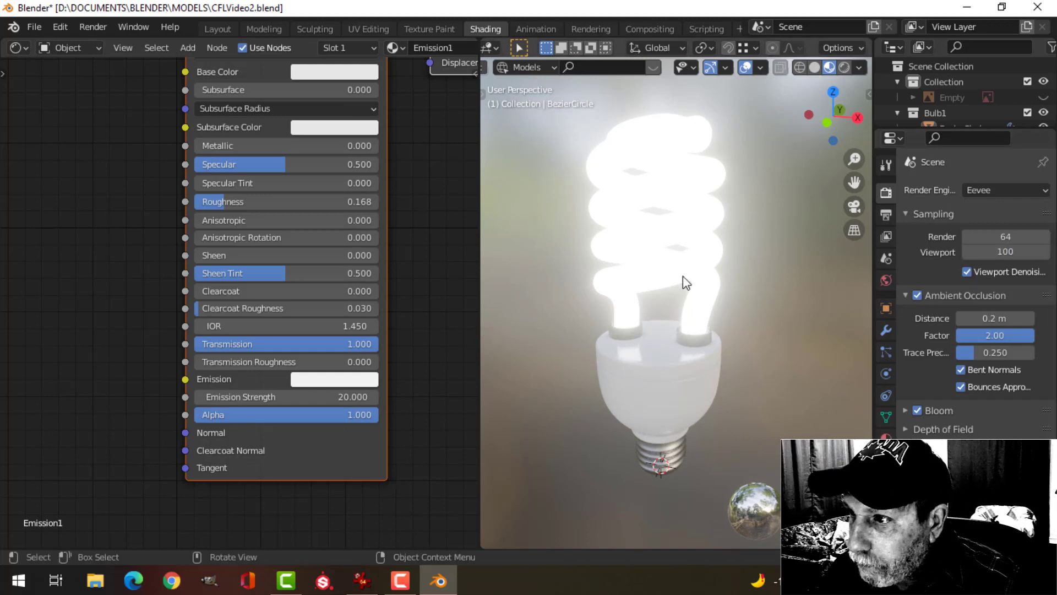
Add a ColorRamp node ahead of the Principled BSDF in the Emission1 material
middle_drag(729, 273, 657, 303)
scroll(429, 231, down, 4)
middle_drag(375, 205, 389, 260)
scroll(308, 276, down, 2)
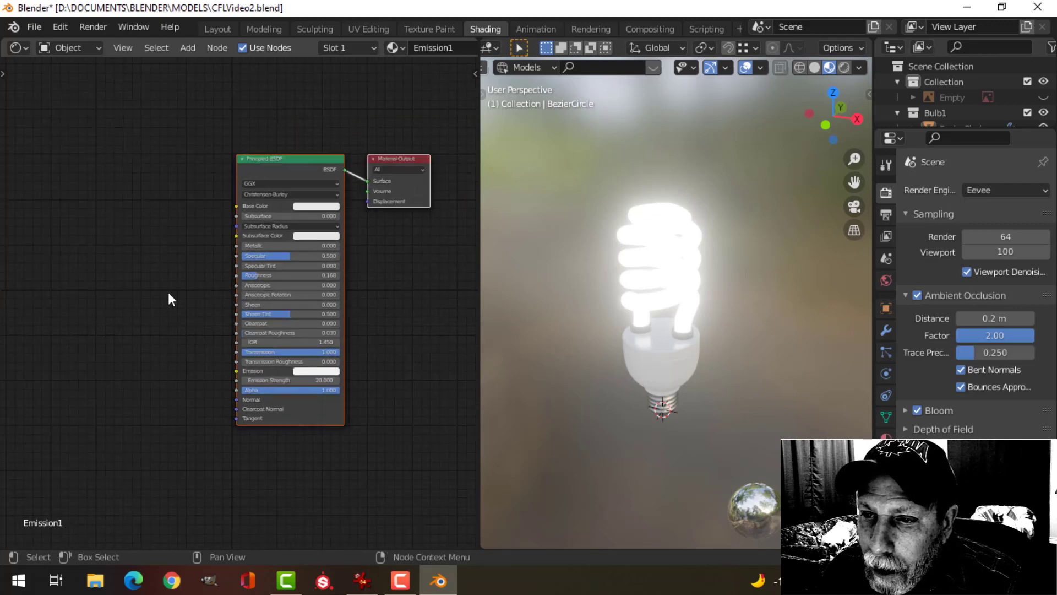
middle_drag(168, 295, 239, 290)
key(shift+a)
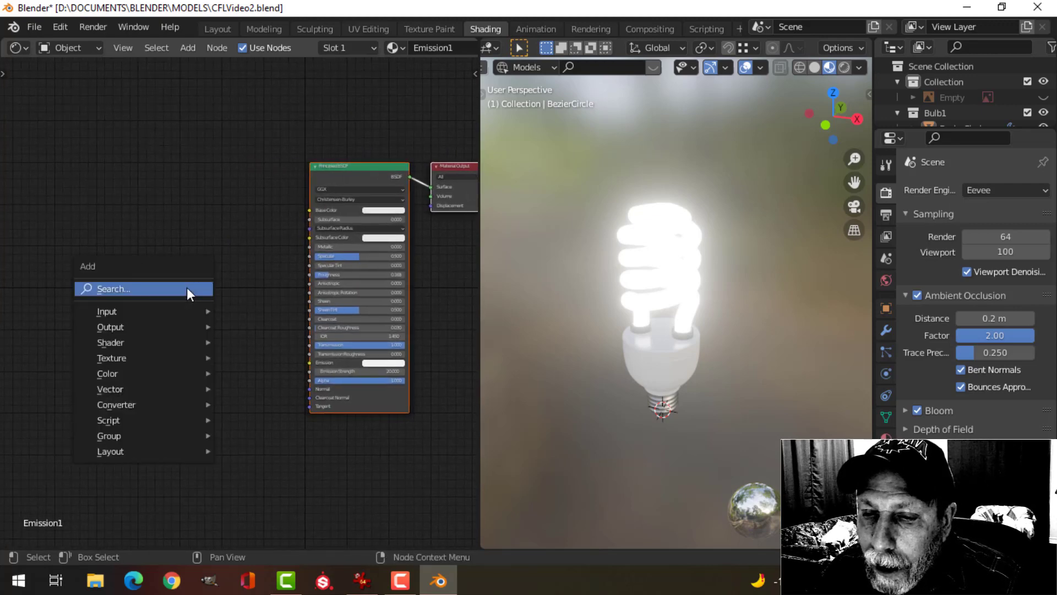
mouse_move(135, 379)
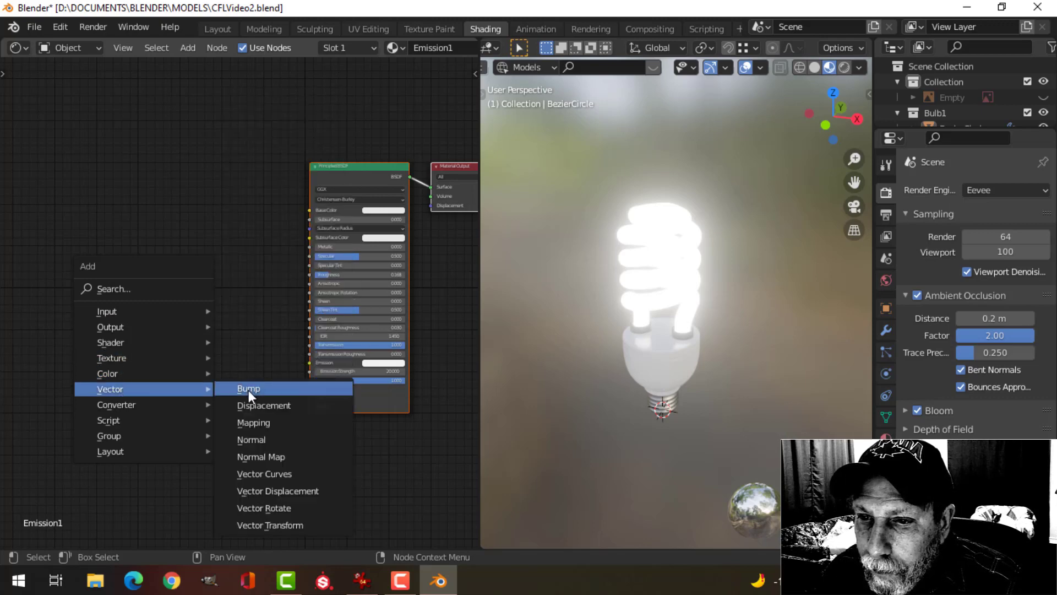
mouse_move(137, 404)
click(275, 200)
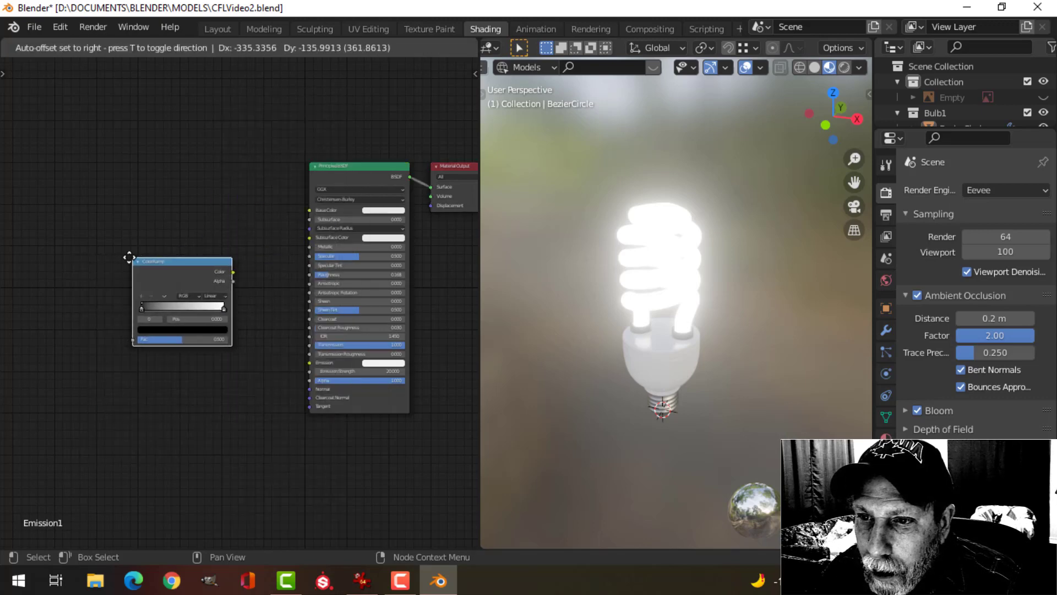
click(136, 288)
Add a Layer Weight node before the ColorRamp and link its Facing output to the ramp's Fac input
scroll(145, 307, up, 2)
middle_drag(135, 288, 303, 283)
scroll(201, 302, down, 1)
key(shift+a)
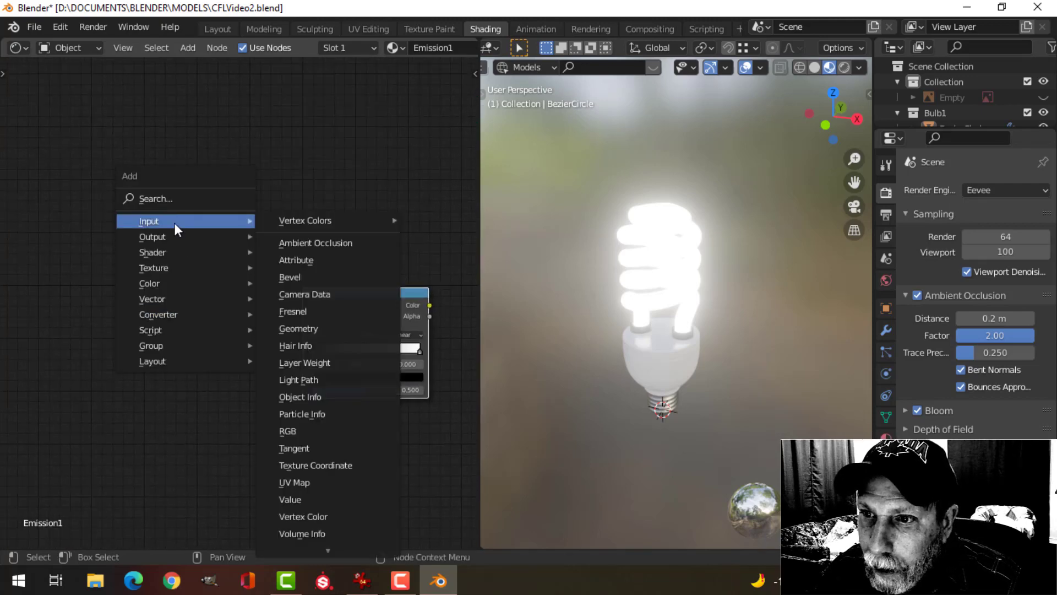
click(303, 362)
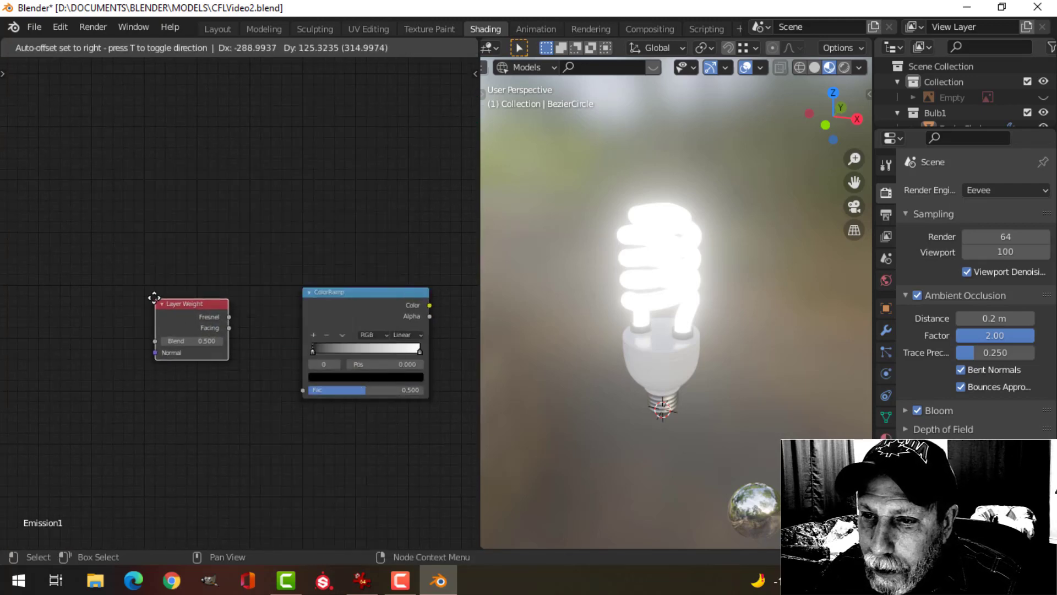
click(190, 322)
scroll(190, 320, up, 1)
drag(223, 339, 254, 360)
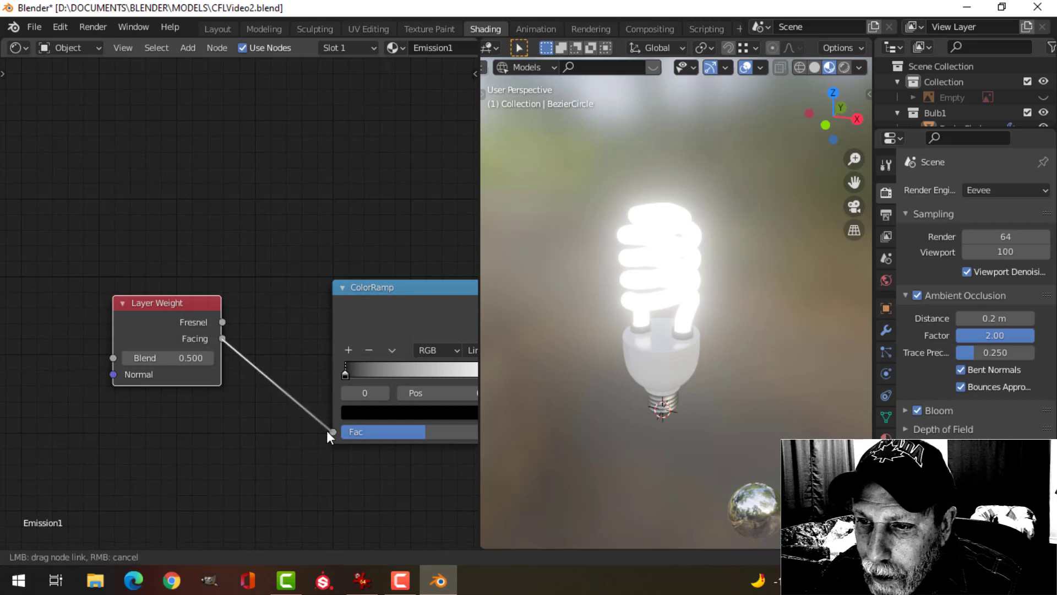
drag(328, 432, 330, 432)
Set the Layer Weight node's Blend to 0.8
scroll(358, 378, down, 2)
middle_drag(272, 366, 252, 321)
scroll(201, 332, up, 3)
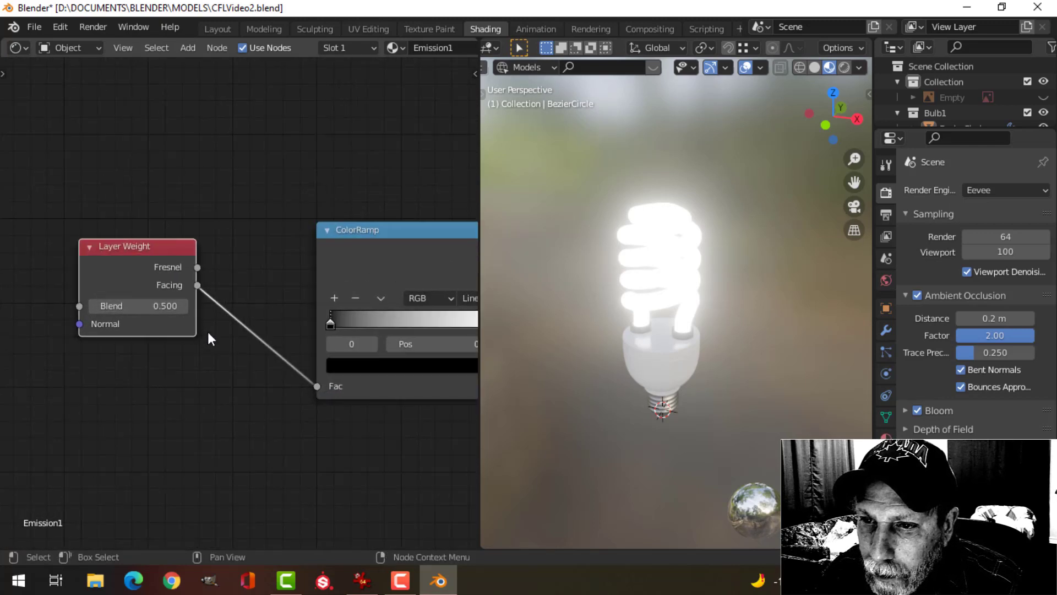
click(144, 306)
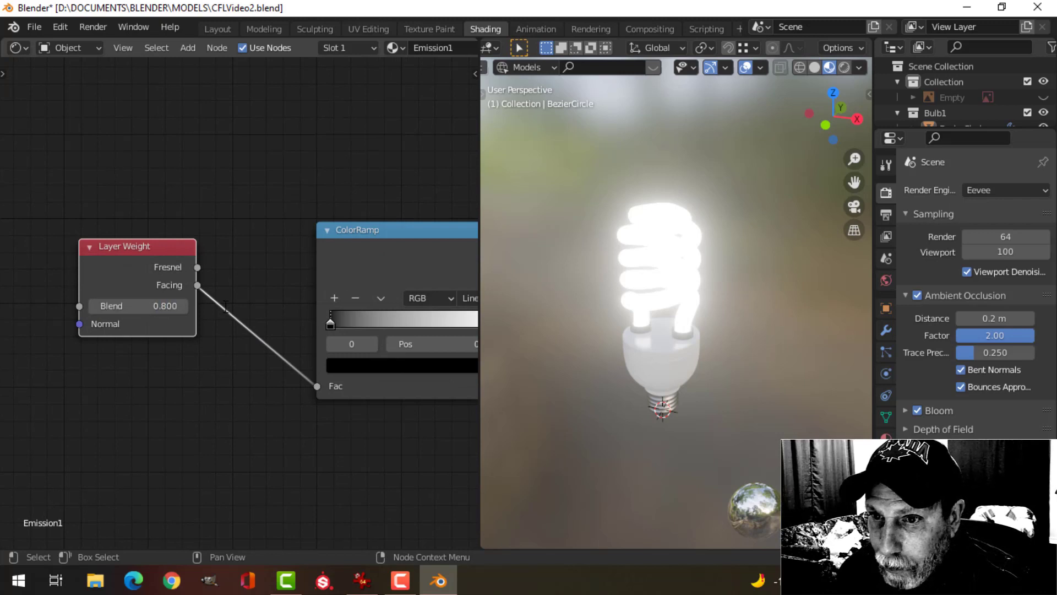
Link the ColorRamp's Color output to the Principled BSDF's Emission input
scroll(374, 339, down, 1)
middle_drag(427, 337, 219, 309)
scroll(237, 308, down, 2)
drag(242, 236, 355, 330)
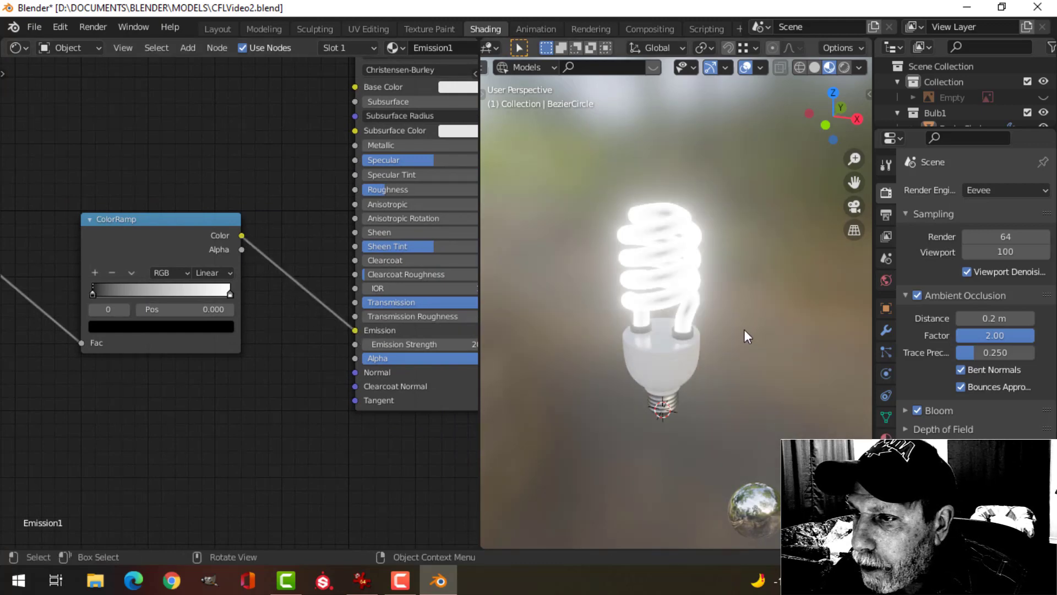
Flip the ColorRamp so white comes first, and move its black stop to position 0.800
scroll(743, 325, up, 2)
mouse_move(695, 284)
middle_down()
mouse_move(666, 306)
mouse_move(700, 287)
middle_up()
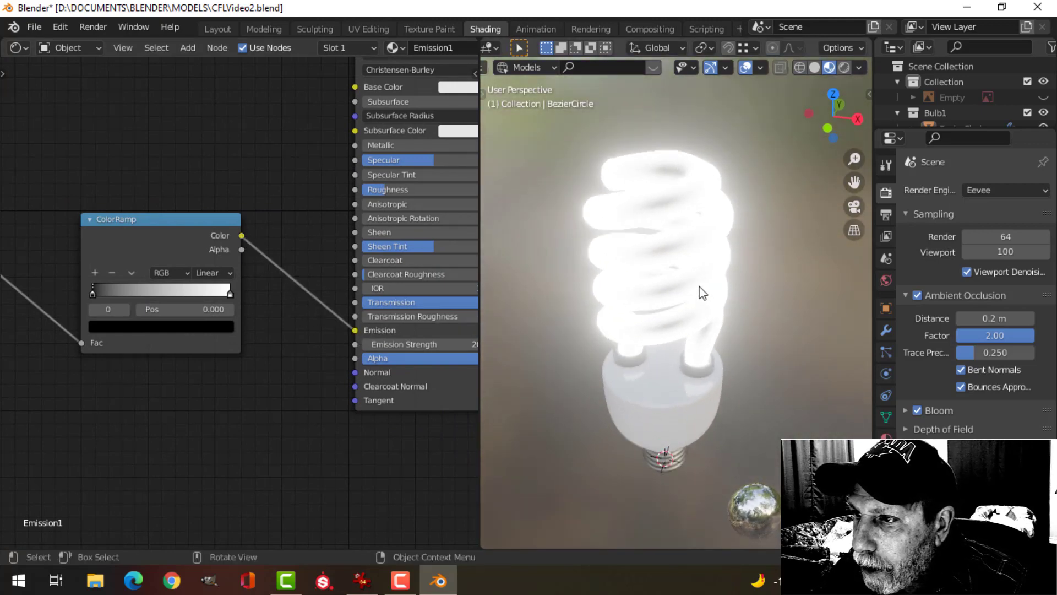
click(133, 275)
click(154, 288)
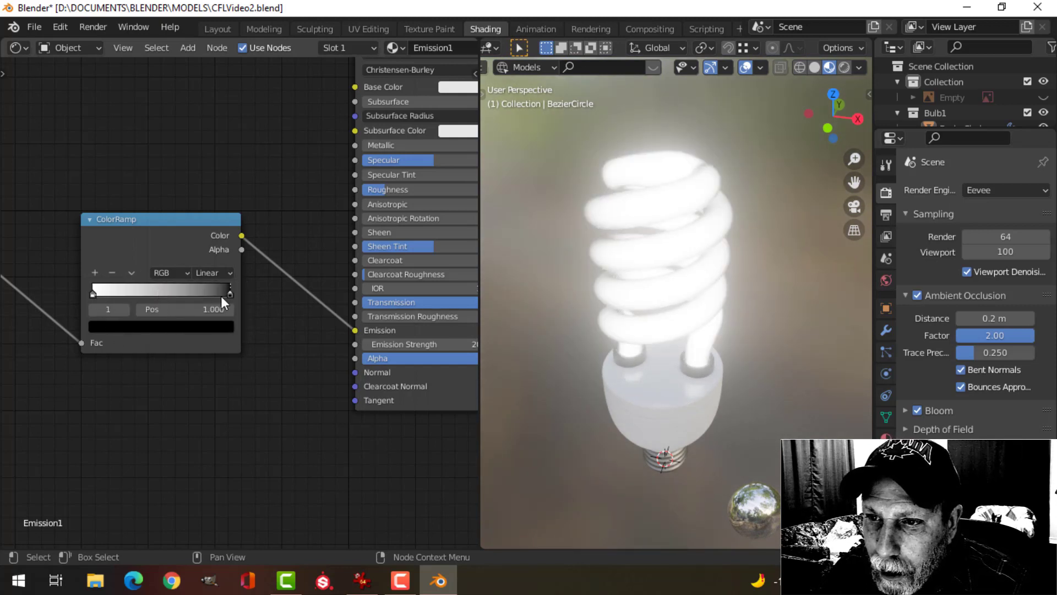
drag(228, 296, 199, 292)
scroll(553, 259, down, 1)
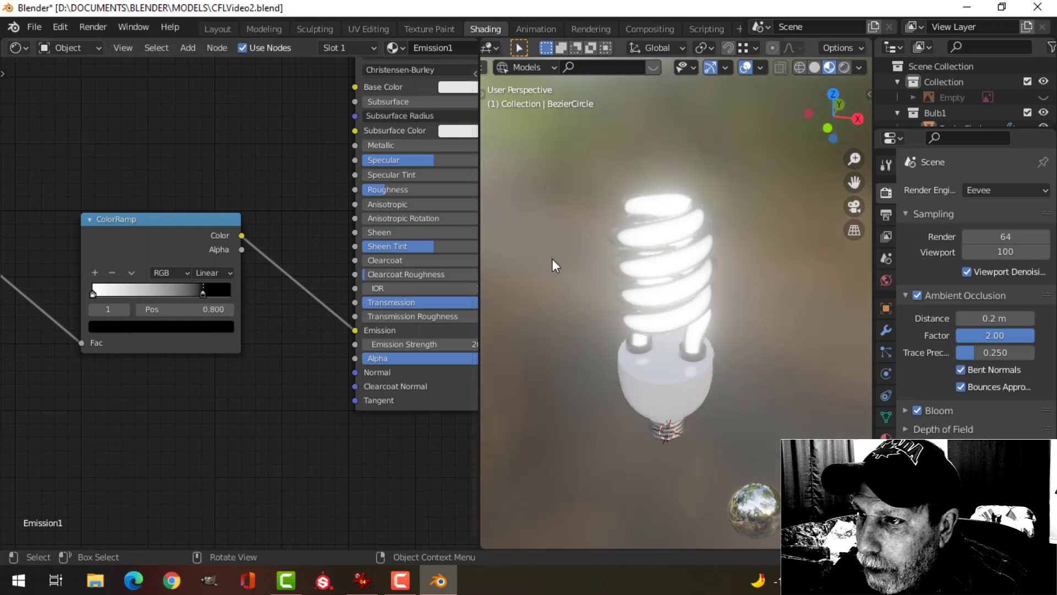
Turn on Scene Lights in the viewport shading settings and reduce World Opacity to 0.611
click(861, 67)
click(769, 144)
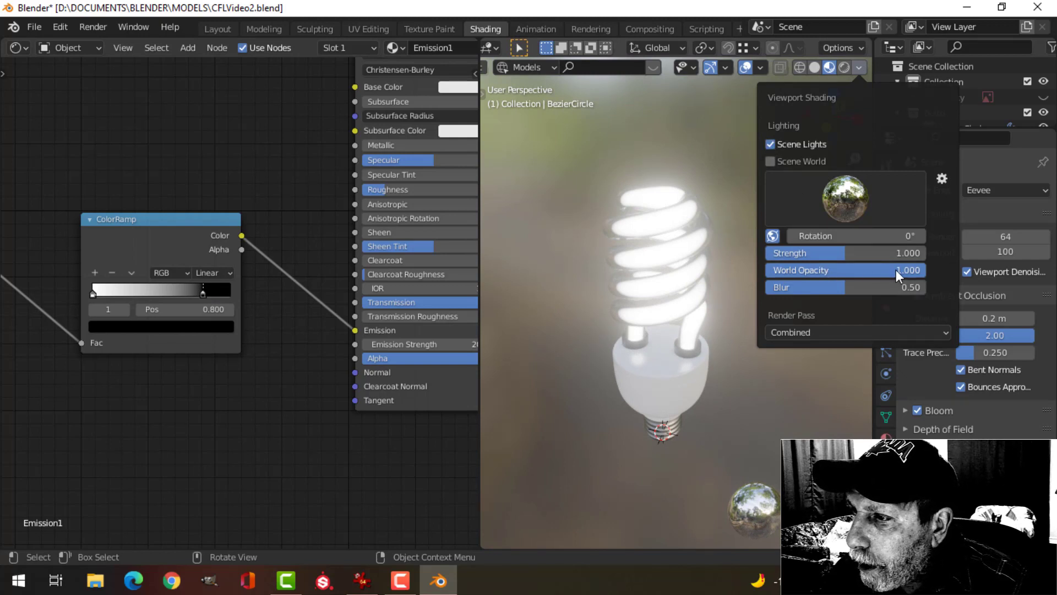
drag(897, 269, 850, 269)
Try the grey city HDRI as the viewport's lighting environment and view the bulb in it
click(846, 198)
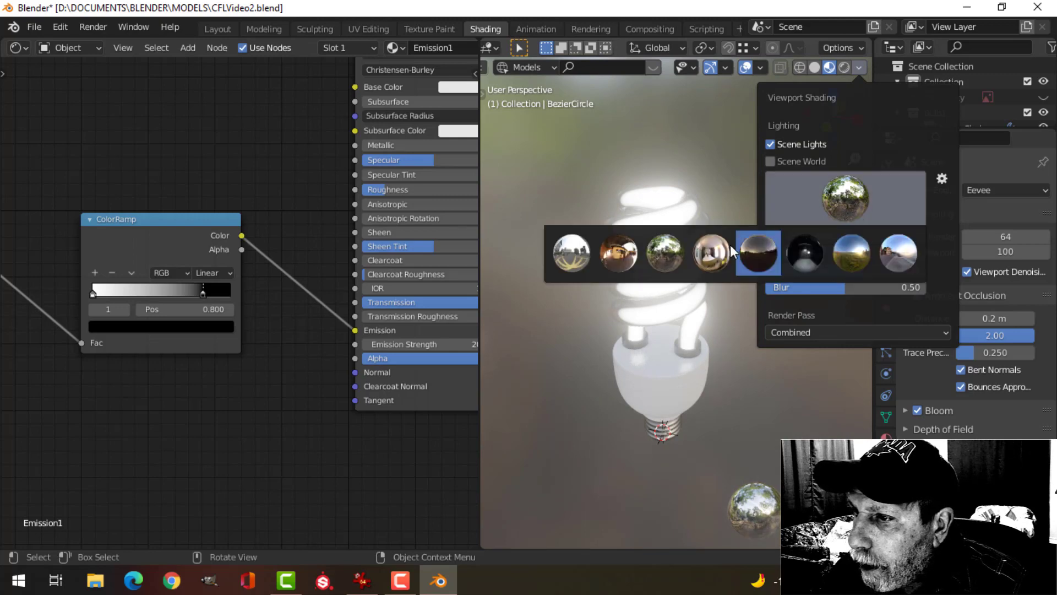
click(575, 261)
mouse_move(603, 289)
middle_down()
mouse_move(530, 259)
mouse_move(692, 286)
mouse_move(725, 234)
middle_up()
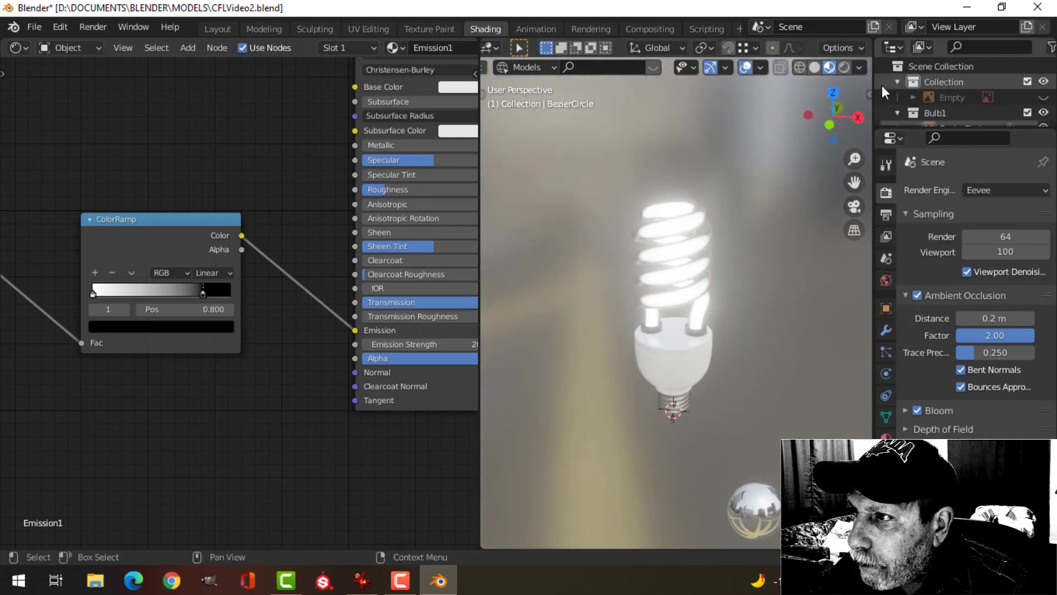
Set the viewport background Blur to 0.53 and switch the lighting environment to the warm interior HDRI
click(859, 68)
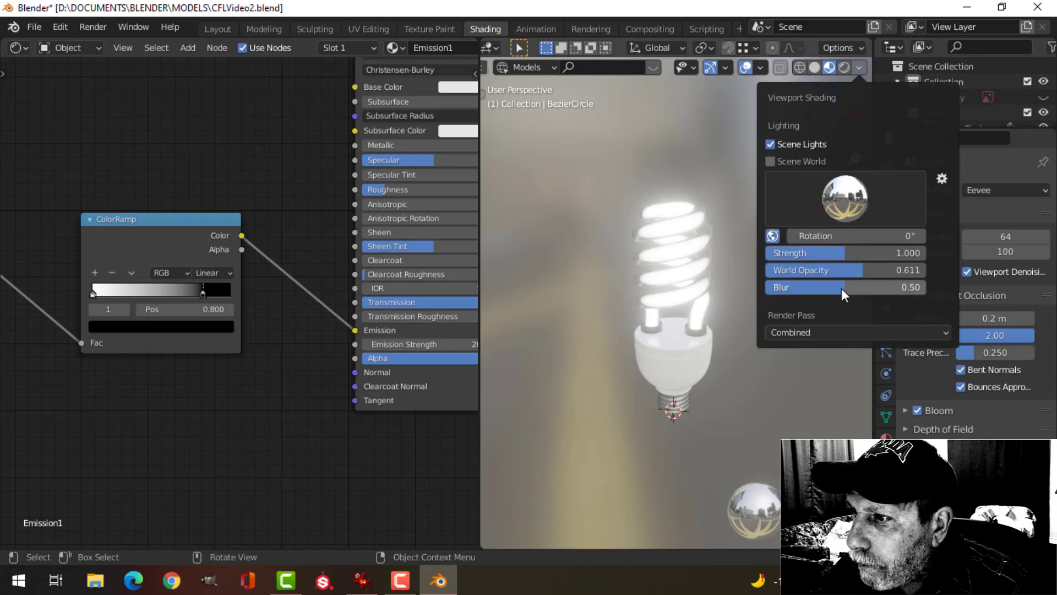
drag(841, 288, 847, 288)
click(846, 199)
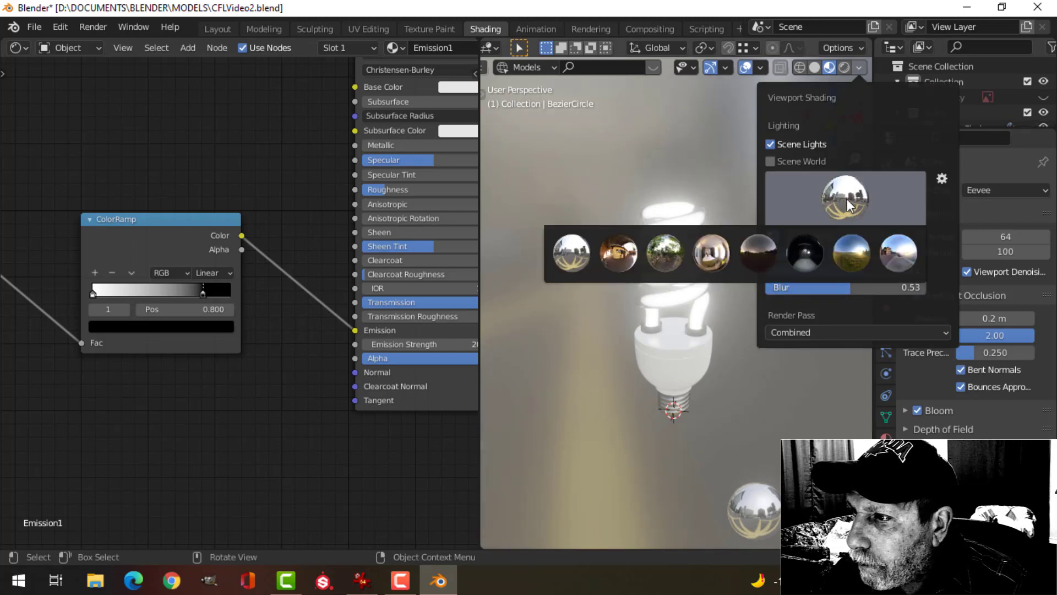
click(696, 248)
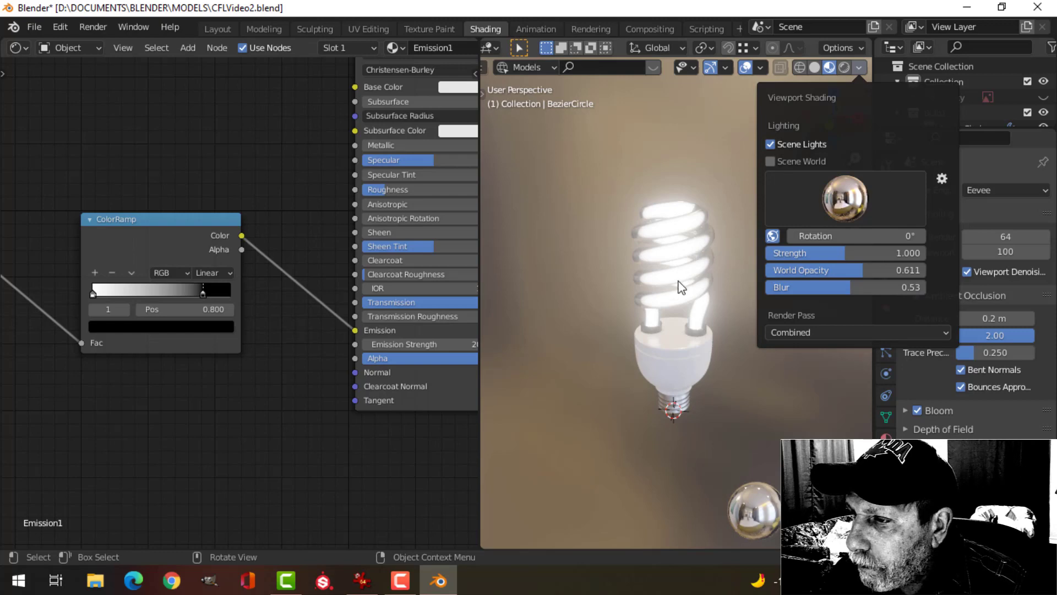
Inspect the glowing bulb from several angles and lower the Principled BSDF's Roughness to 0.145
scroll(716, 272, up, 5)
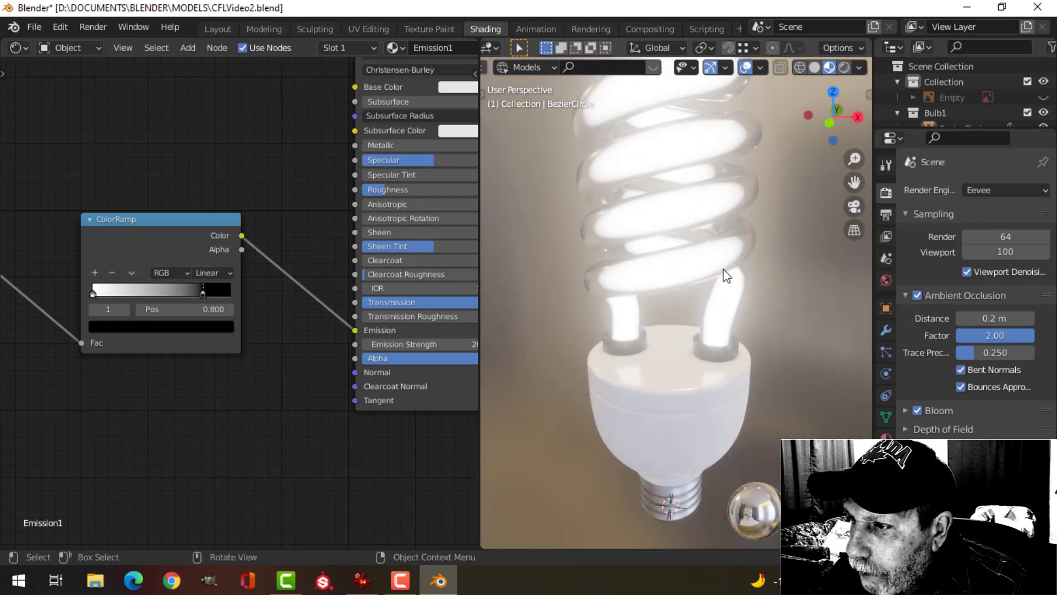
shift+middle_drag(725, 269, 719, 324)
scroll(673, 288, down, 2)
middle_drag(672, 288, 623, 249)
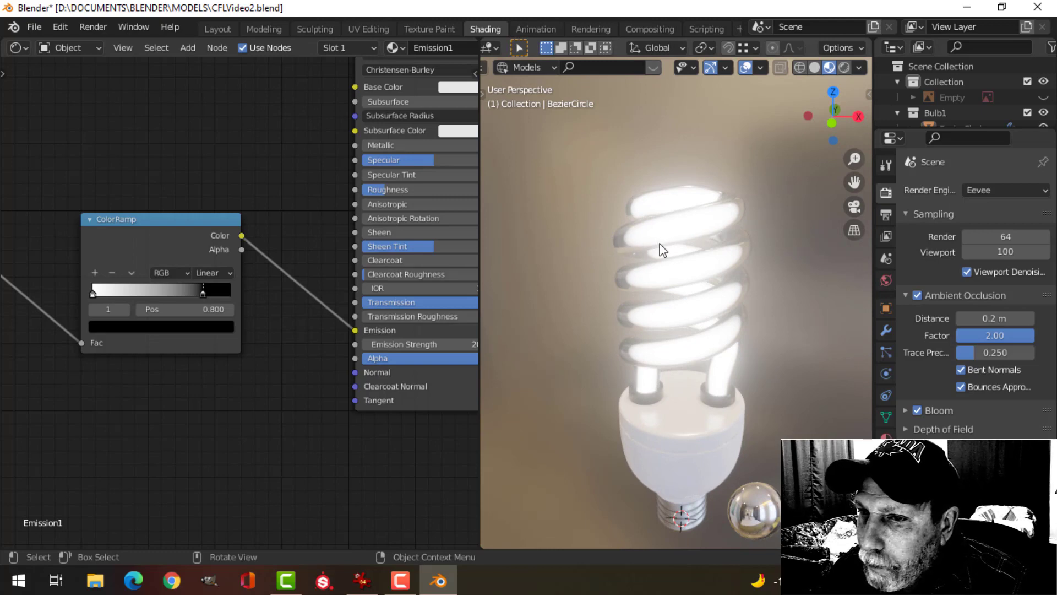
middle_drag(656, 245, 696, 274)
scroll(267, 315, down, 1)
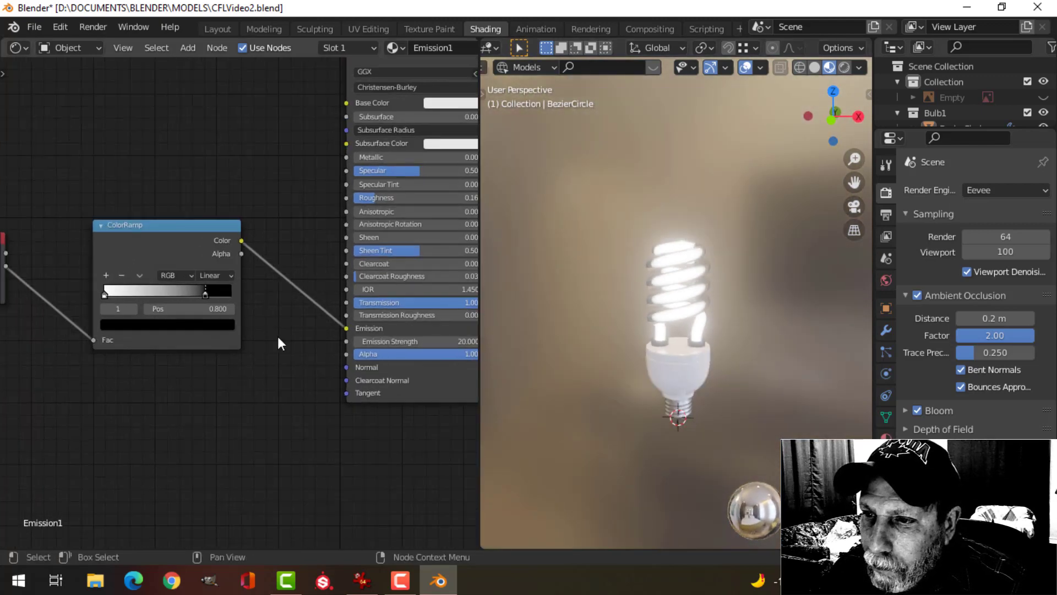
middle_drag(286, 338, 179, 335)
scroll(222, 340, up, 1)
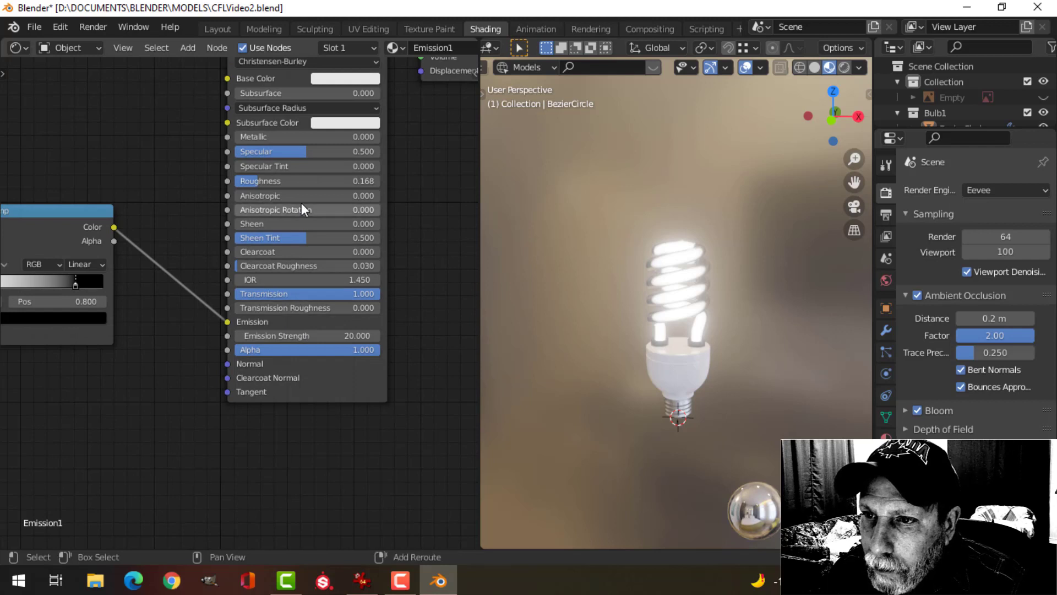
middle_drag(301, 203, 319, 249)
scroll(319, 249, up, 1)
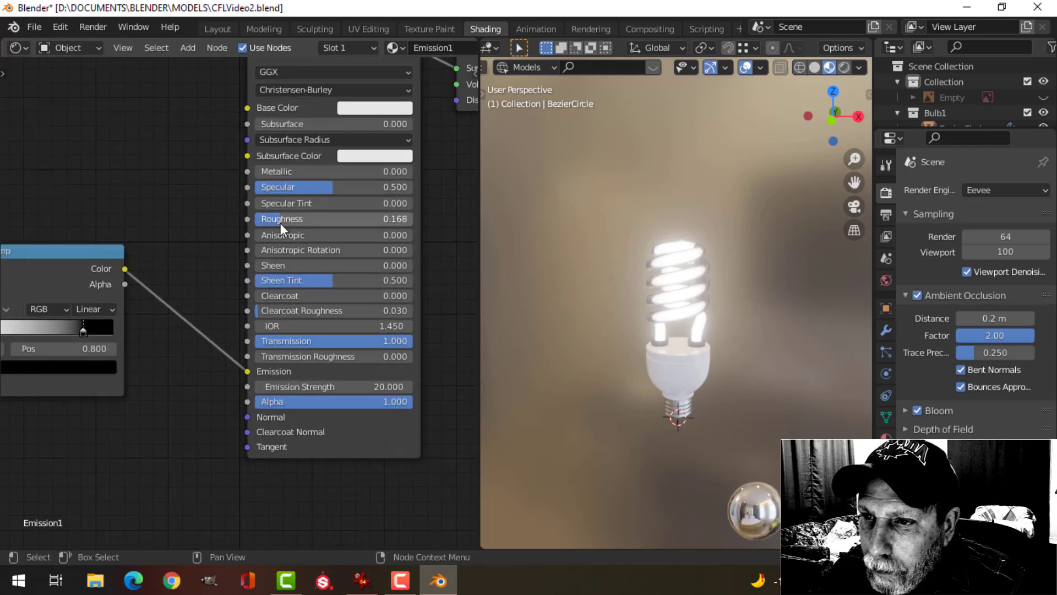
drag(276, 220, 271, 221)
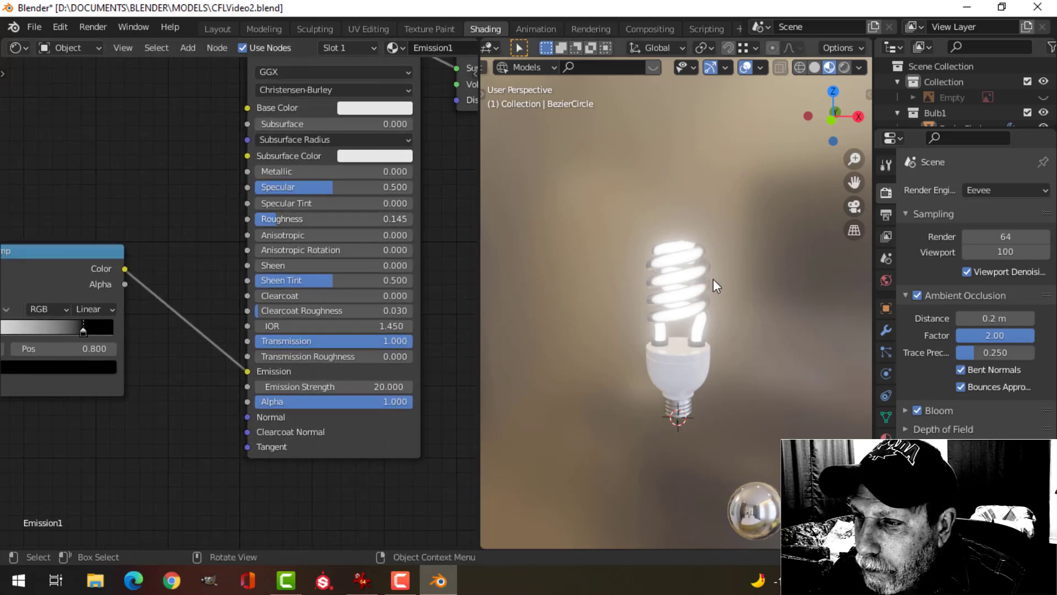
Raise the viewport background Blur to 0.99 and switch the lighting environment to the blue-sky grass field HDRI
scroll(718, 279, up, 2)
scroll(718, 279, down, 2)
middle_drag(723, 271, 605, 263)
click(859, 67)
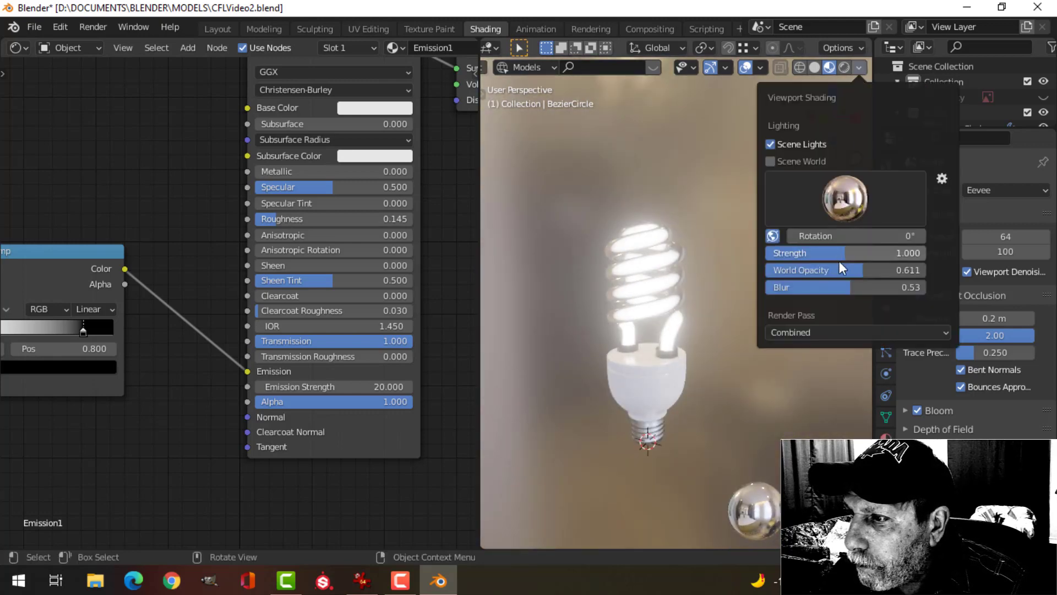
drag(839, 287, 926, 287)
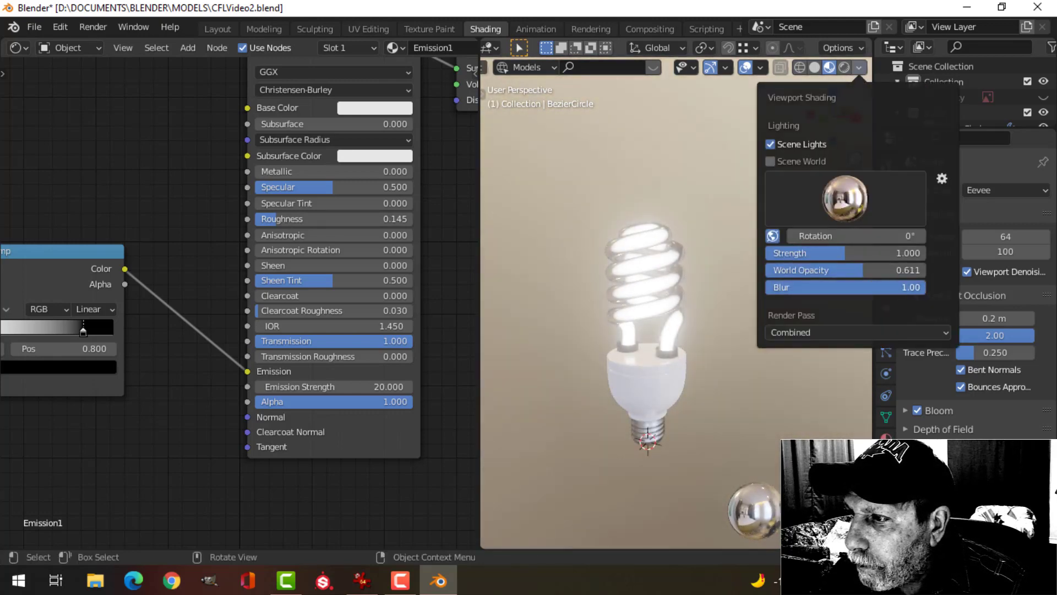
click(851, 204)
click(688, 249)
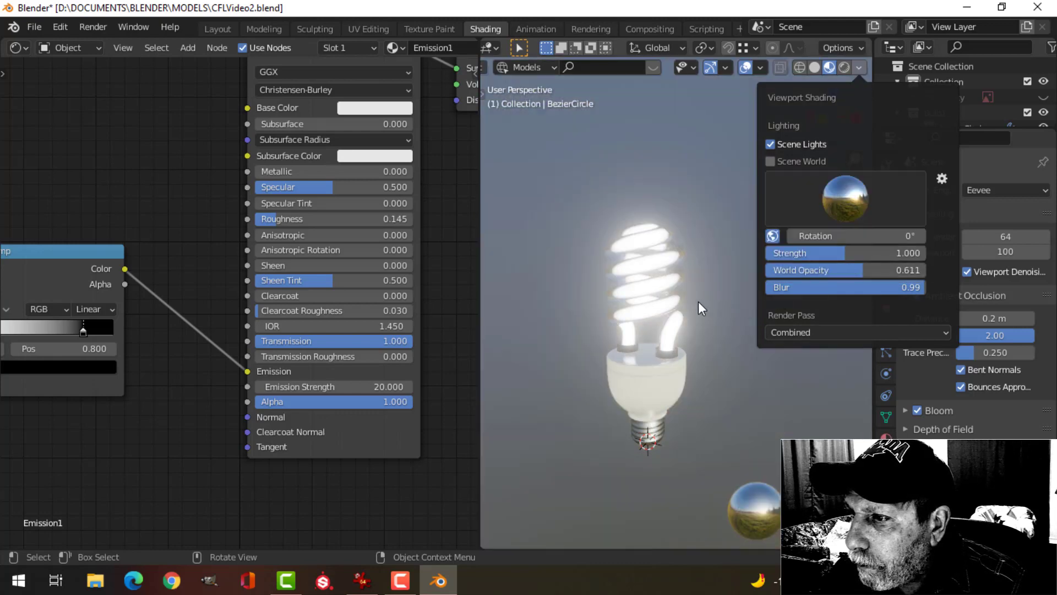
mouse_move(567, 305)
middle_down()
mouse_move(540, 246)
mouse_move(686, 293)
mouse_move(699, 251)
mouse_move(753, 288)
mouse_move(732, 295)
mouse_move(722, 337)
mouse_move(715, 326)
middle_up()
scroll(717, 339, down, 1)
scroll(715, 326, up, 1)
Try adjusting the Layer Weight node's Blend value while checking the glow on the tube
middle_drag(82, 377, 295, 355)
scroll(163, 348, up, 2)
shift+middle_drag(181, 369, 255, 378)
scroll(164, 346, up, 1)
scroll(164, 345, up, 1)
middle_drag(128, 351, 203, 375)
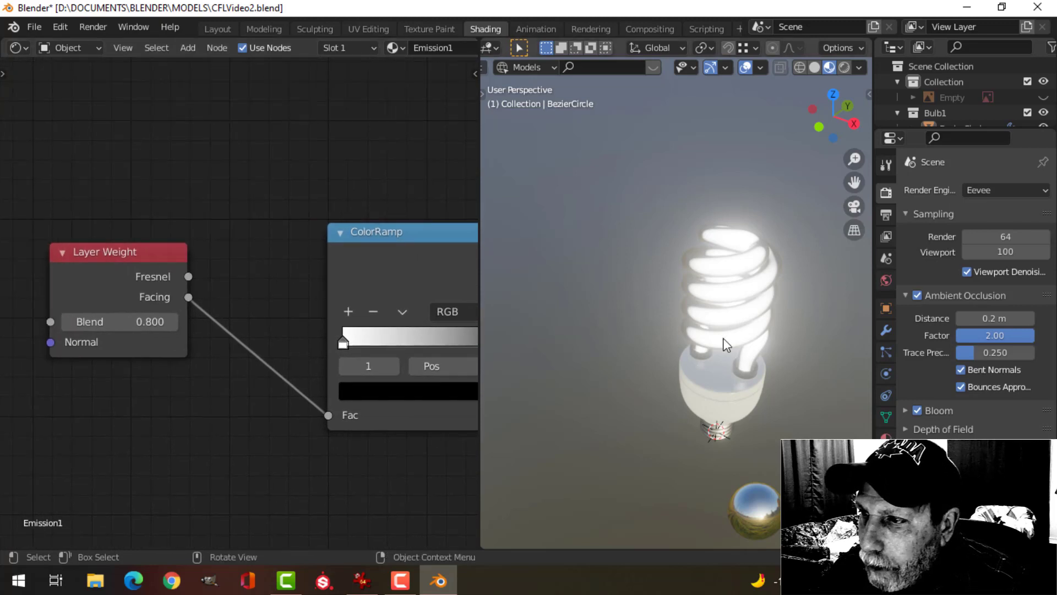
scroll(682, 330, up, 2)
mouse_move(120, 322)
mouse_down()
mouse_move(167, 321)
mouse_move(82, 321)
mouse_move(123, 321)
mouse_up()
scroll(712, 338, down, 3)
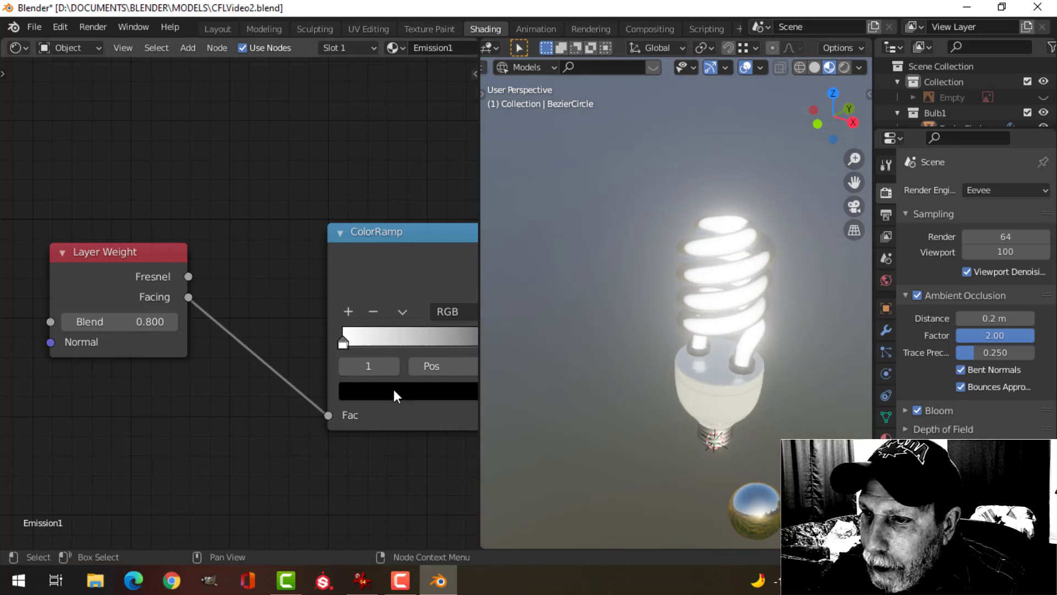
Change the ColorRamp's white stop at position 0.000 to bright green
middle_drag(392, 391, 238, 342)
scroll(238, 342, up, 2)
click(178, 293)
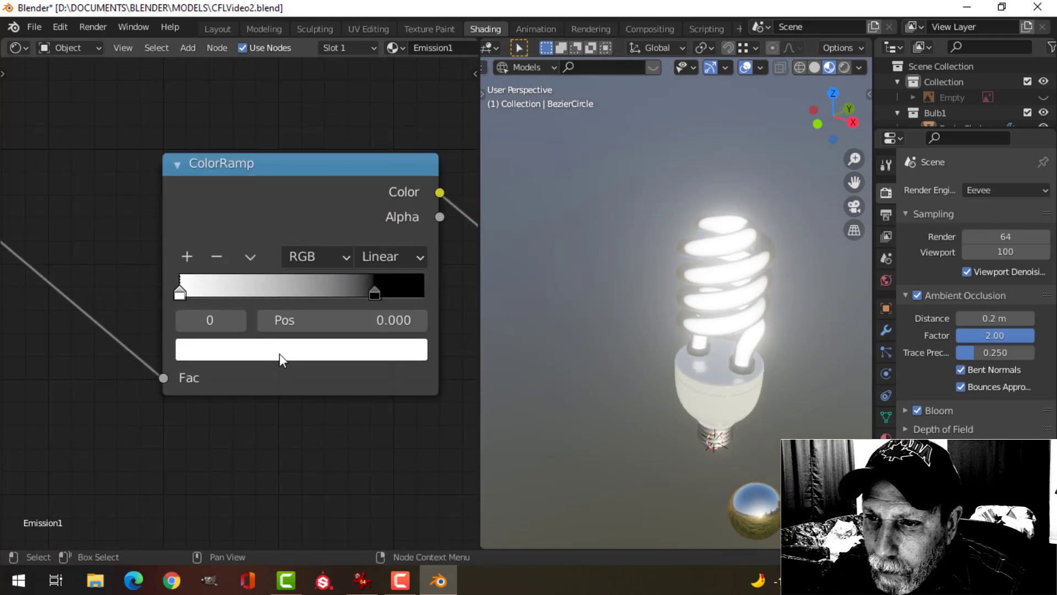
click(282, 356)
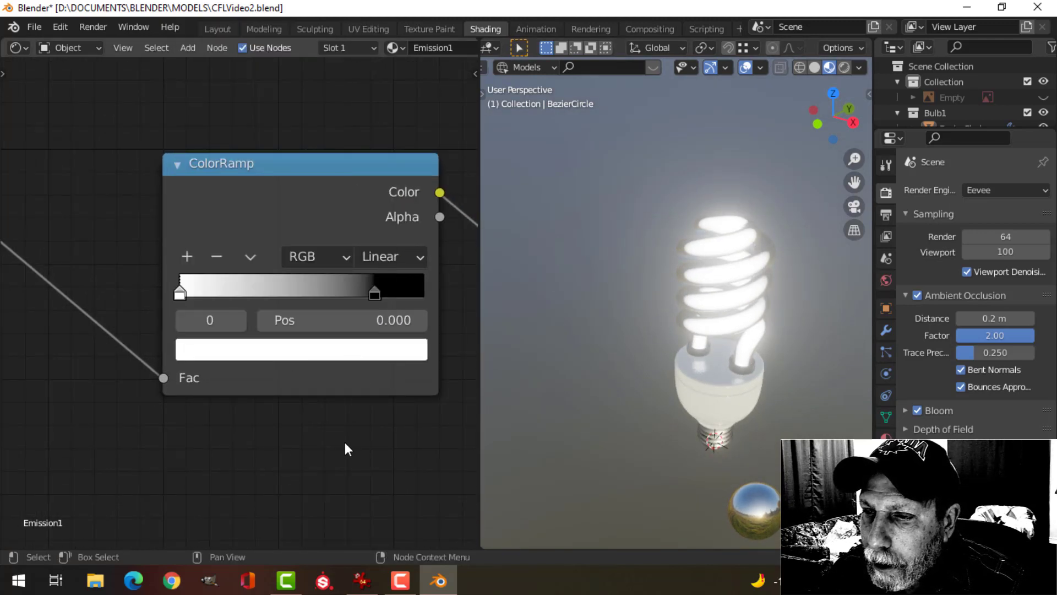
scroll(341, 444, down, 3)
click(309, 333)
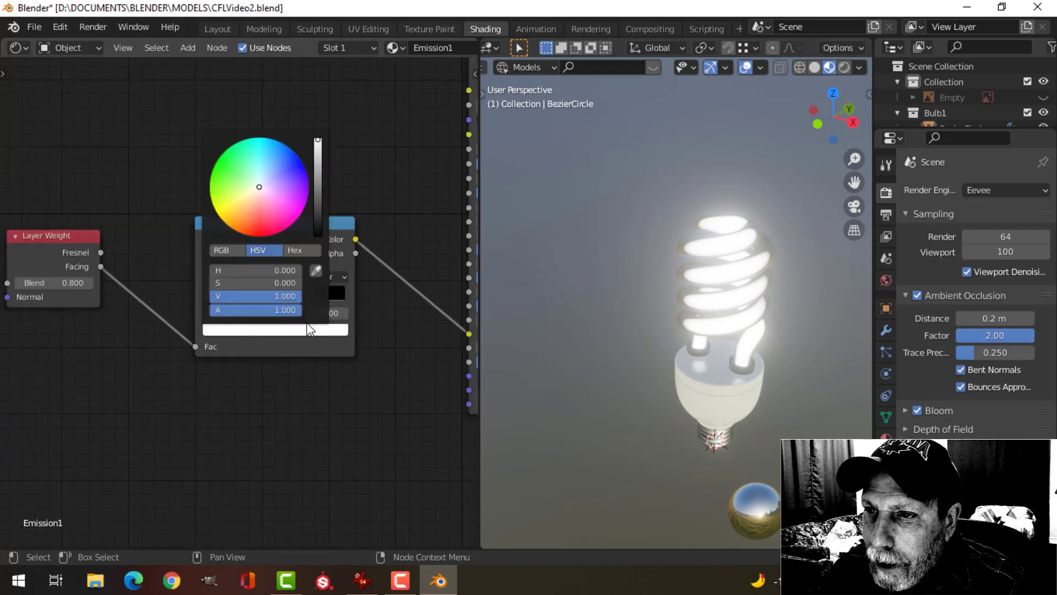
drag(250, 194, 220, 169)
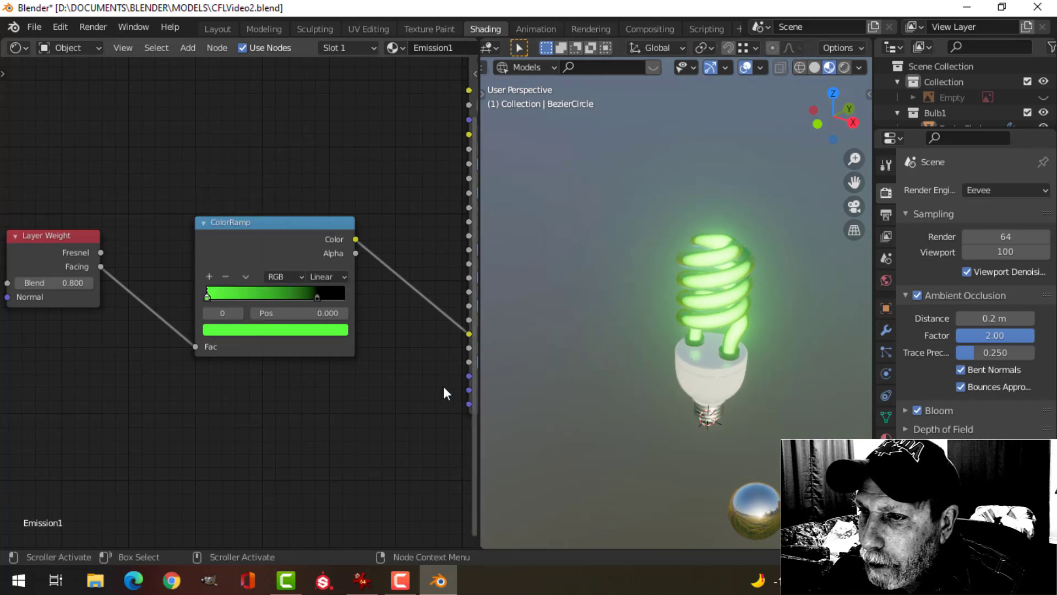
Set the Principled BSDF's Emission Strength to 25
middle_drag(394, 371, 261, 399)
scroll(366, 381, up, 2)
double_click(361, 352)
key(Return)
Switch the viewport's lighting environment to the orange-brown courtyard HDRI and view the green bulb from several angles and distances
click(859, 68)
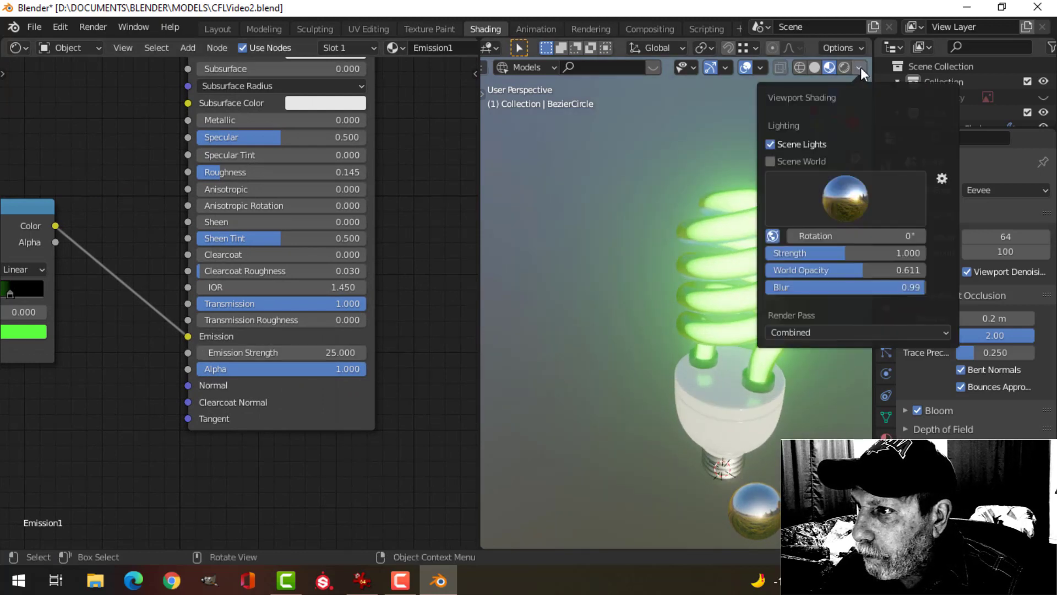
click(855, 193)
click(857, 247)
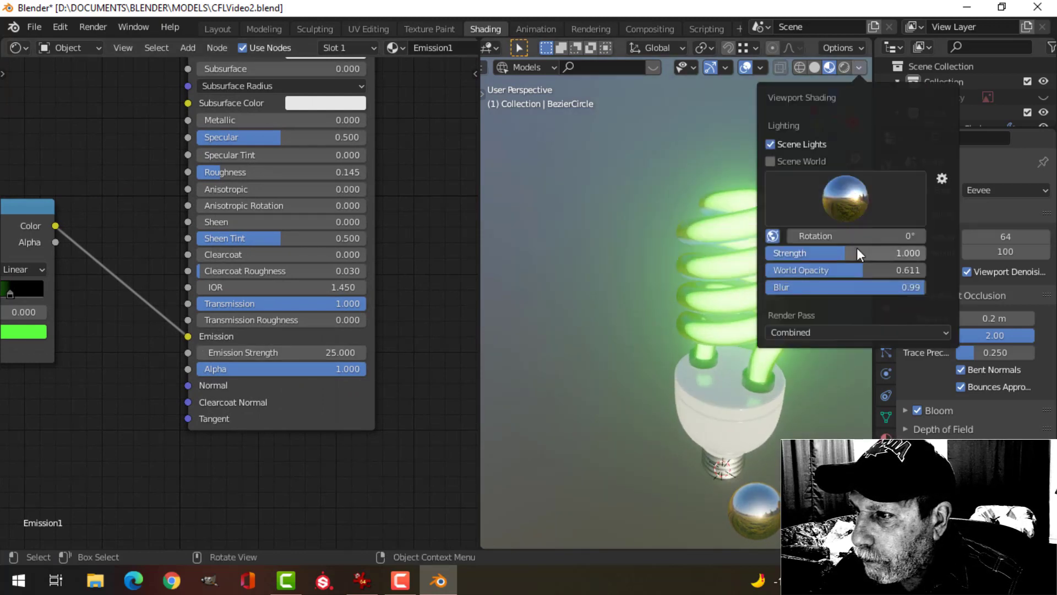
click(842, 198)
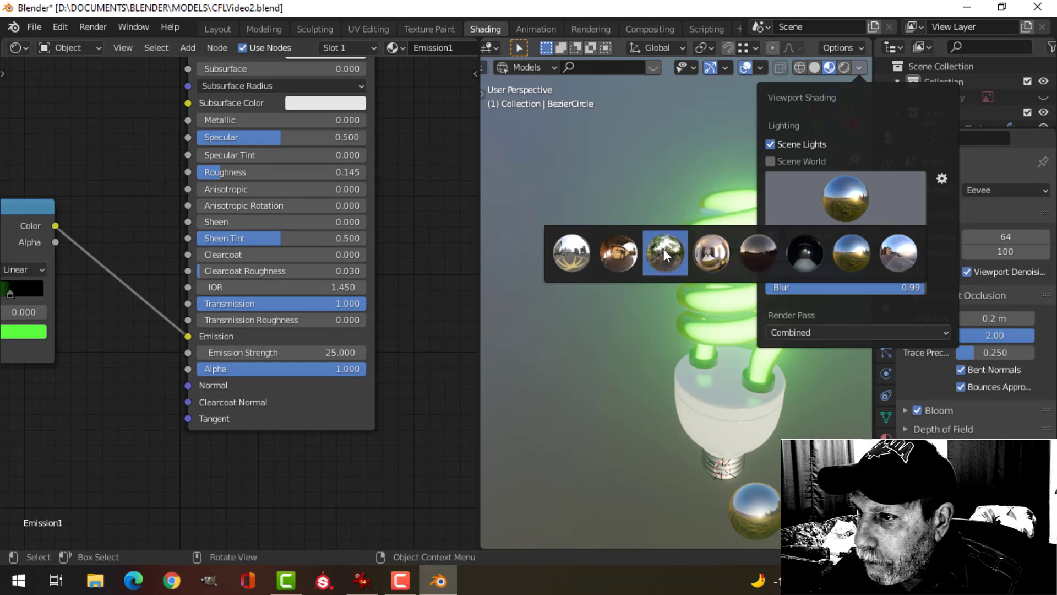
click(618, 253)
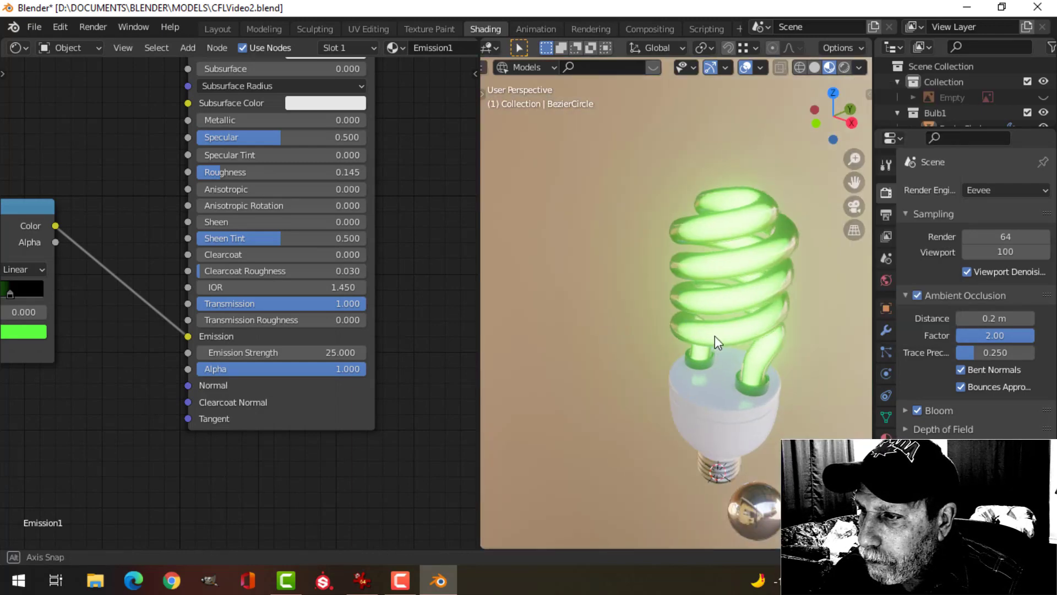
middle_drag(689, 331, 735, 200)
scroll(706, 339, down, 4)
scroll(776, 334, up, 3)
scroll(732, 347, up, 4)
scroll(738, 347, down, 6)
middle_drag(747, 272, 702, 292)
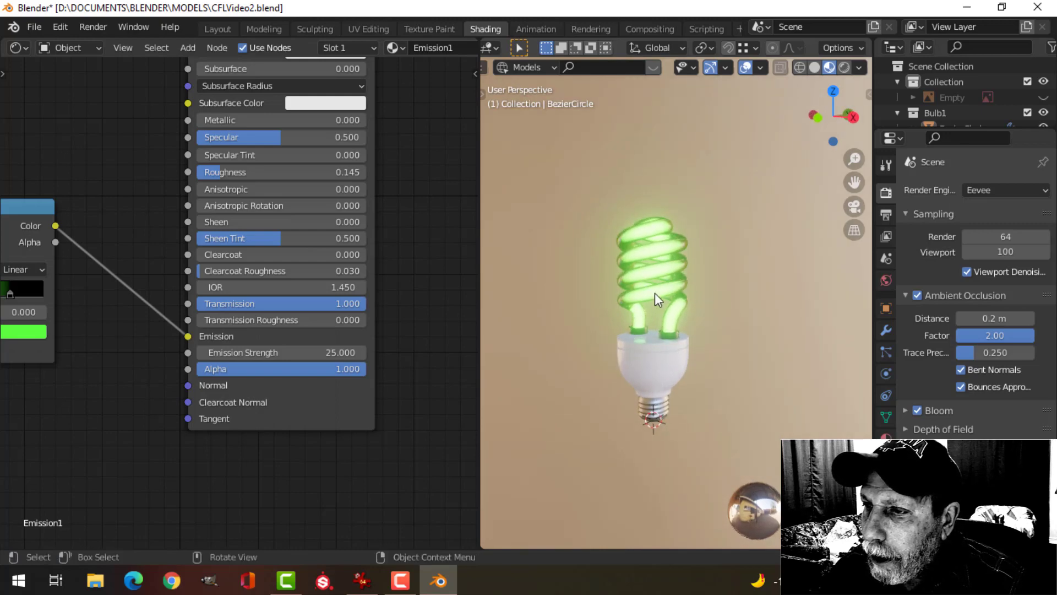
Move the Material Output node away from the Principled BSDF and place a duplicate of the Principled BSDF between them, slightly lower
scroll(397, 273, down, 5)
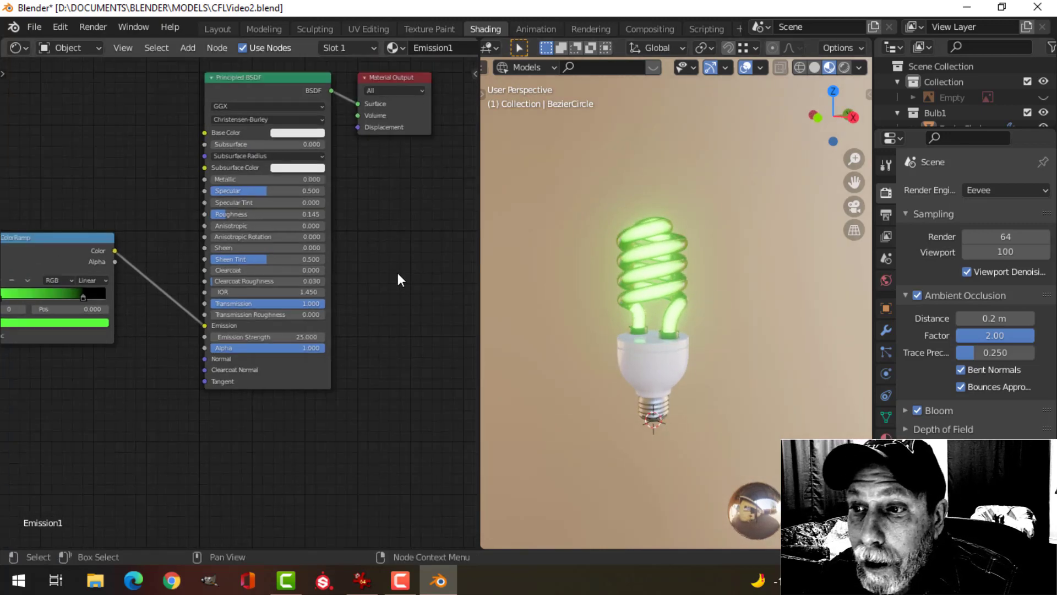
middle_drag(359, 295, 223, 413)
middle_drag(300, 313, 285, 345)
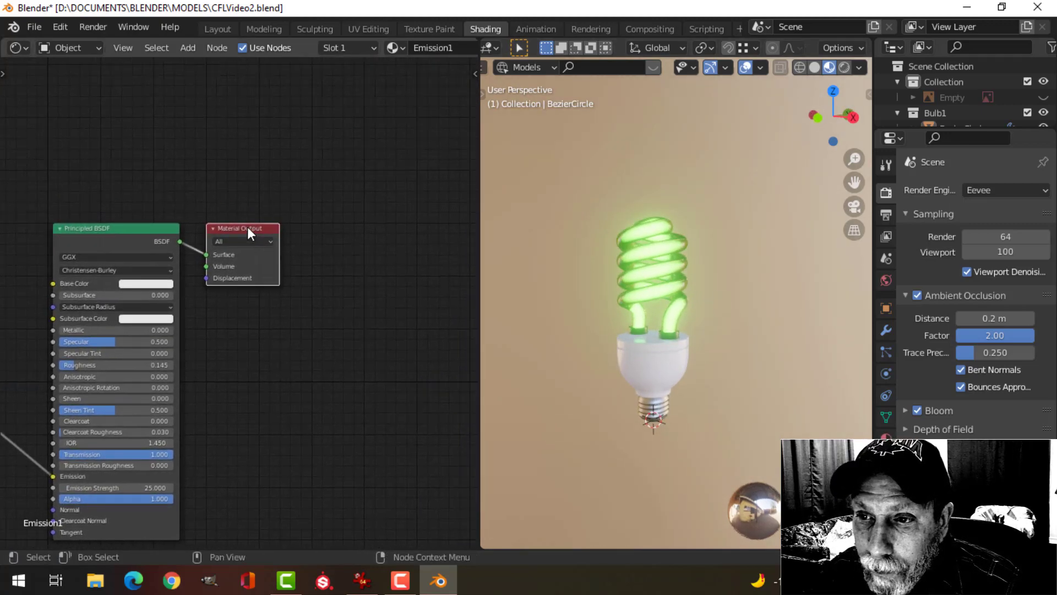
drag(247, 227, 446, 211)
scroll(380, 283, down, 3)
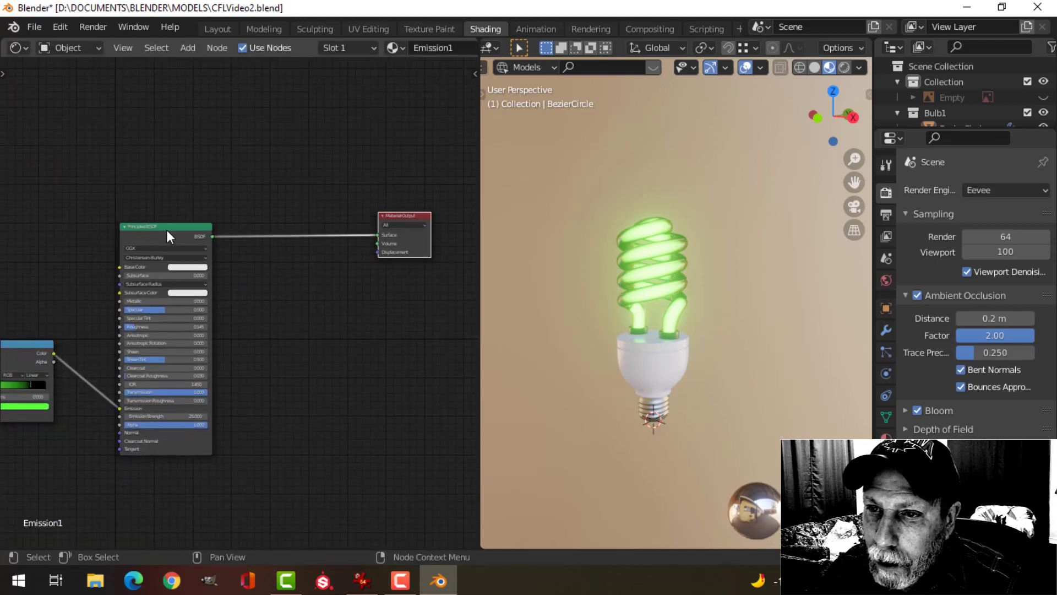
key(shift+d)
click(294, 289)
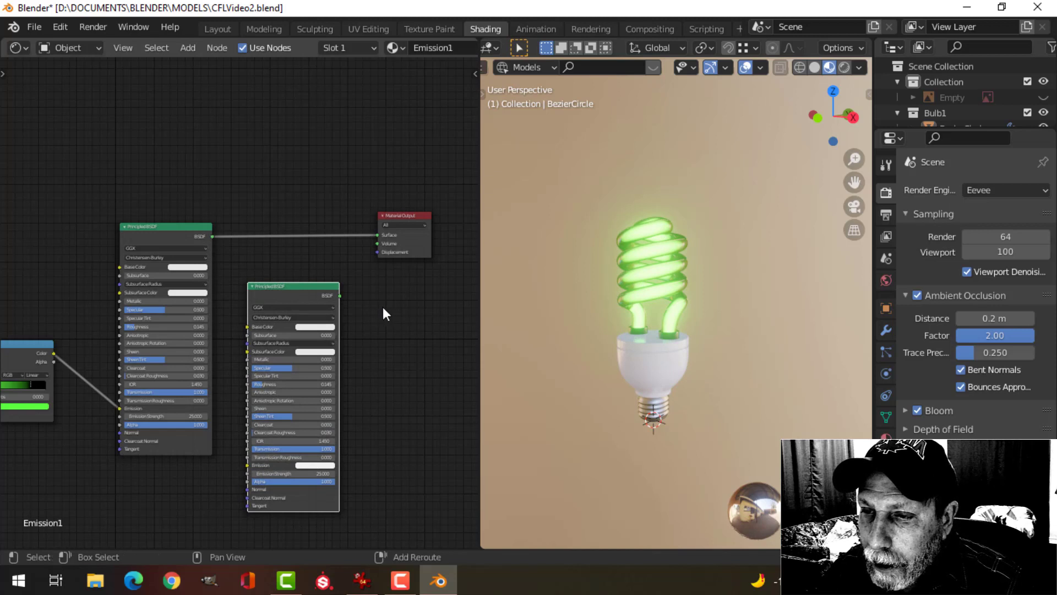
Insert a Mix Shader before the Material Output and connect the duplicated Principled BSDF to its second Shader input
shift+middle_drag(388, 307, 286, 337)
scroll(389, 309, down, 1)
drag(310, 252, 414, 252)
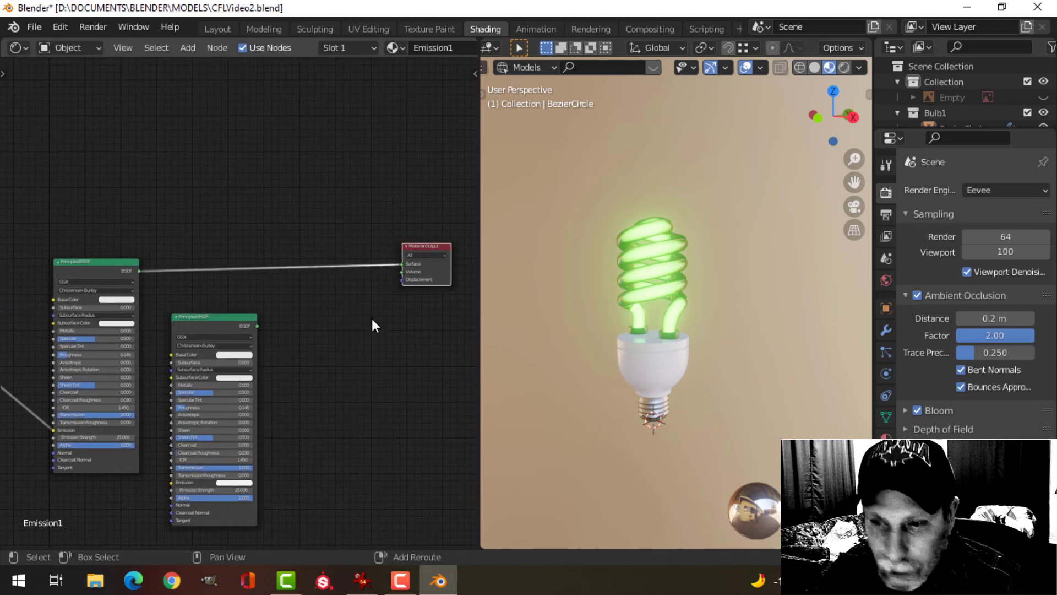
key(shift+a)
mouse_move(325, 350)
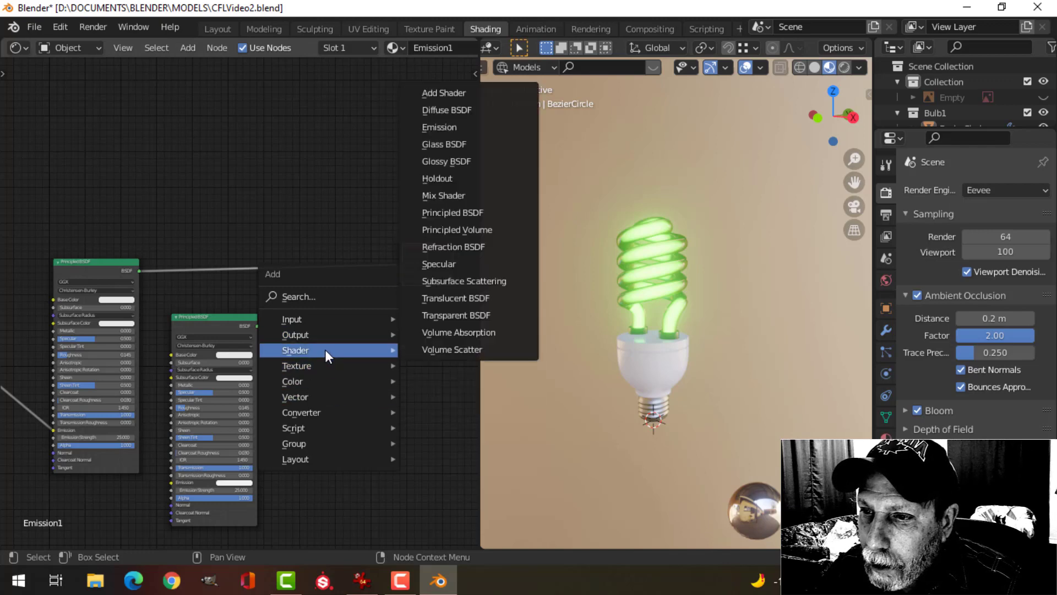
click(449, 194)
click(319, 244)
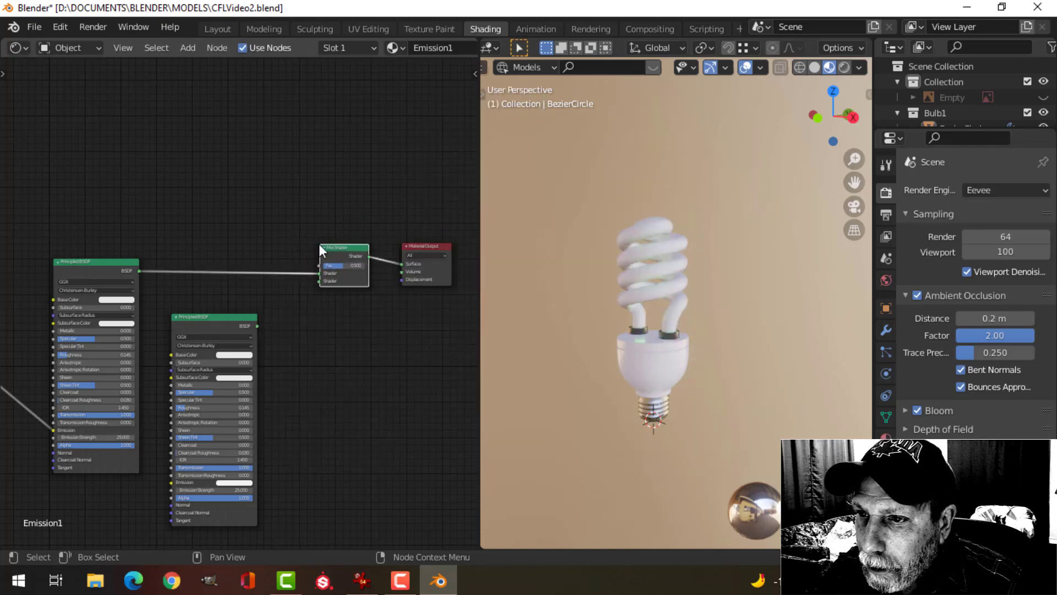
scroll(334, 329, up, 1)
drag(267, 336, 348, 273)
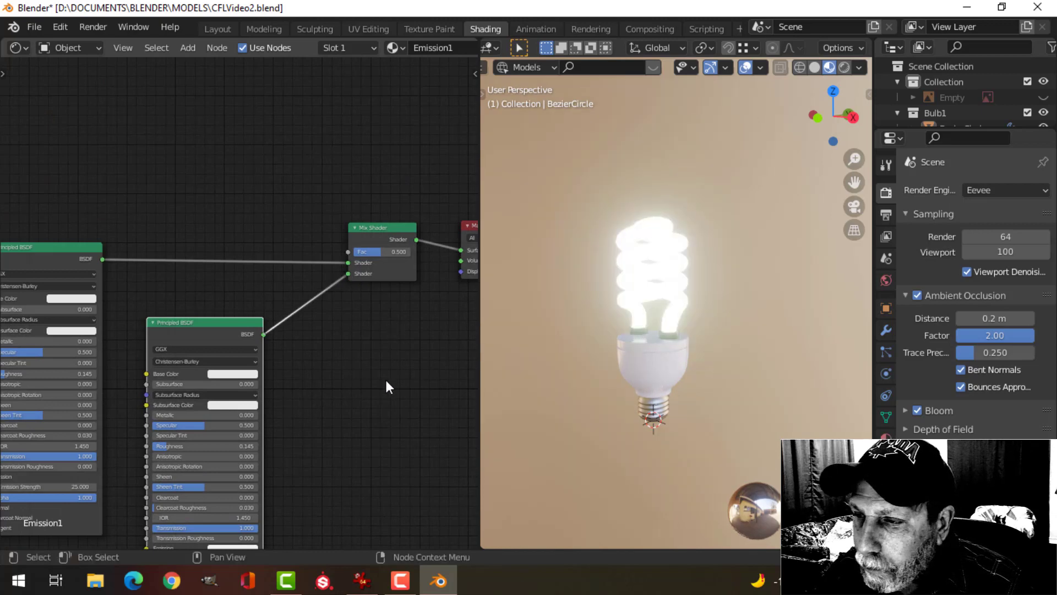
Add a second Layer Weight node above the shaders and connect its Fresnel output to the Mix Shader's Fac
scroll(374, 382, down, 2)
scroll(363, 375, up, 2)
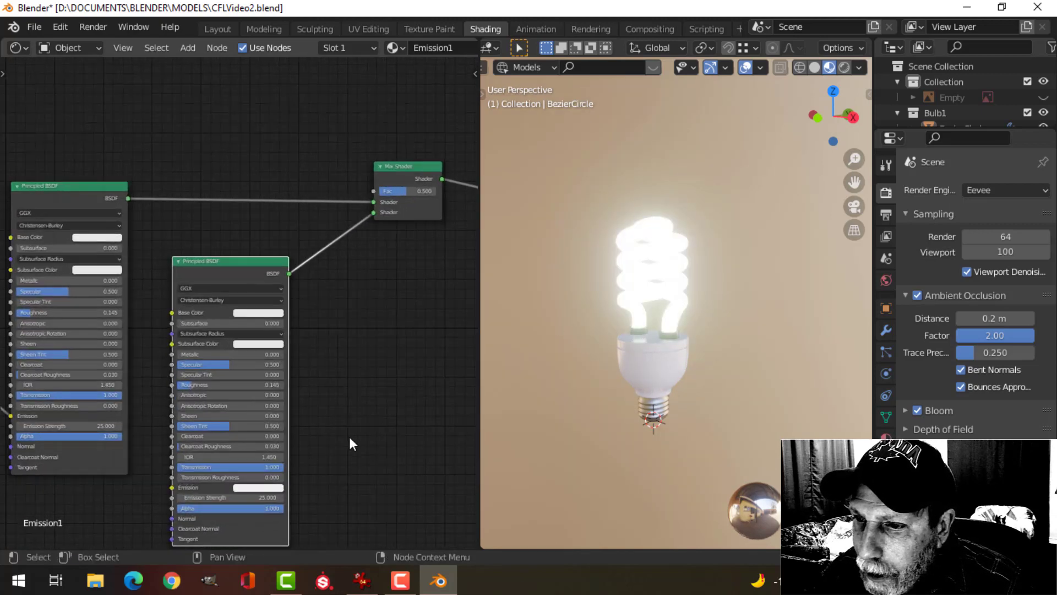
scroll(330, 457, down, 1)
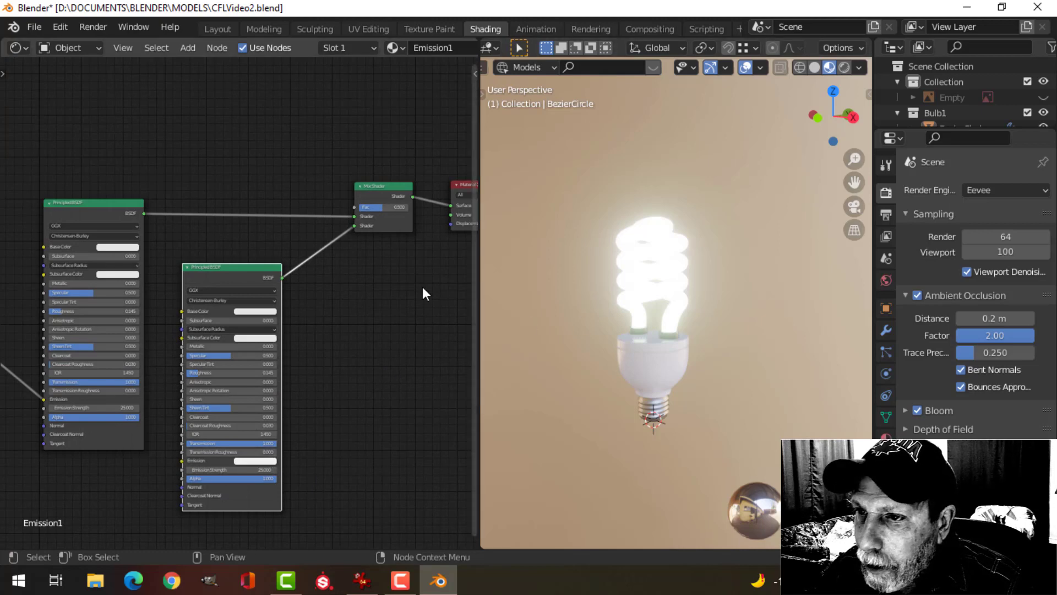
scroll(326, 243, up, 1)
scroll(297, 193, down, 3)
middle_drag(265, 134, 283, 242)
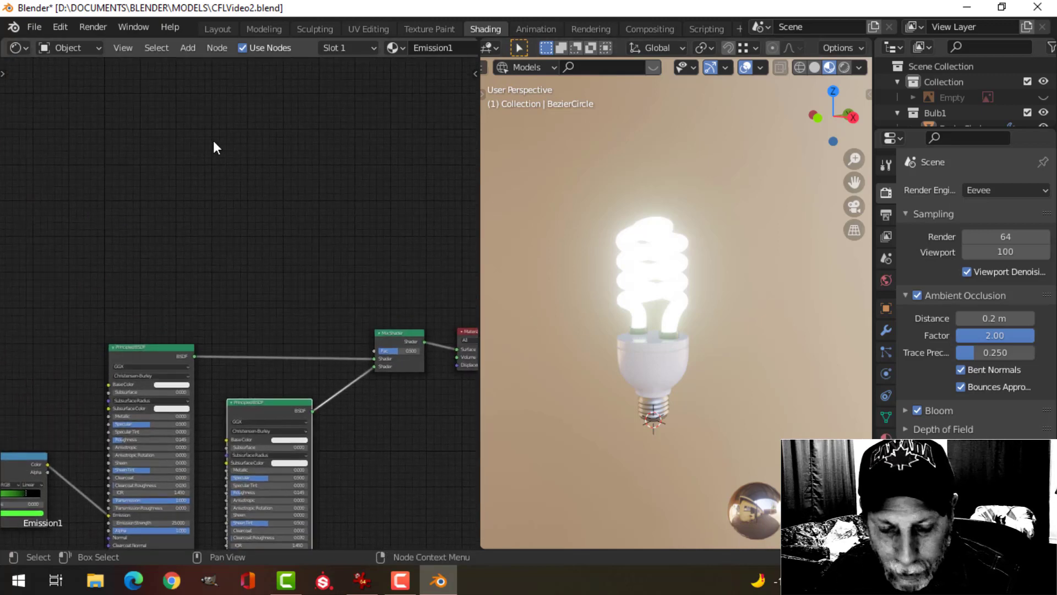
key(shift+a)
mouse_move(203, 109)
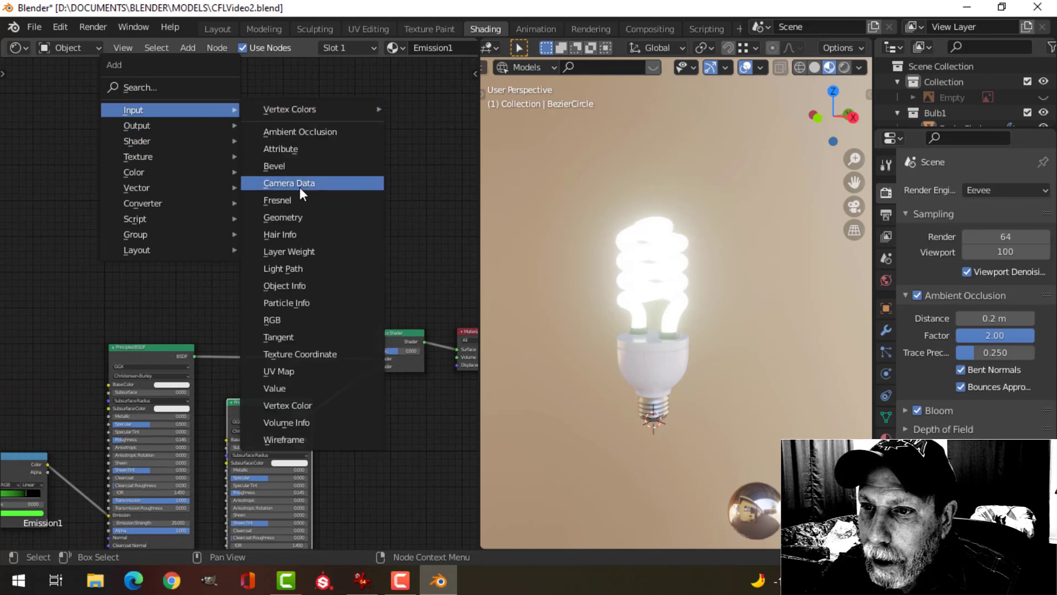
click(309, 252)
click(212, 230)
scroll(288, 250, up, 3)
drag(223, 245, 385, 406)
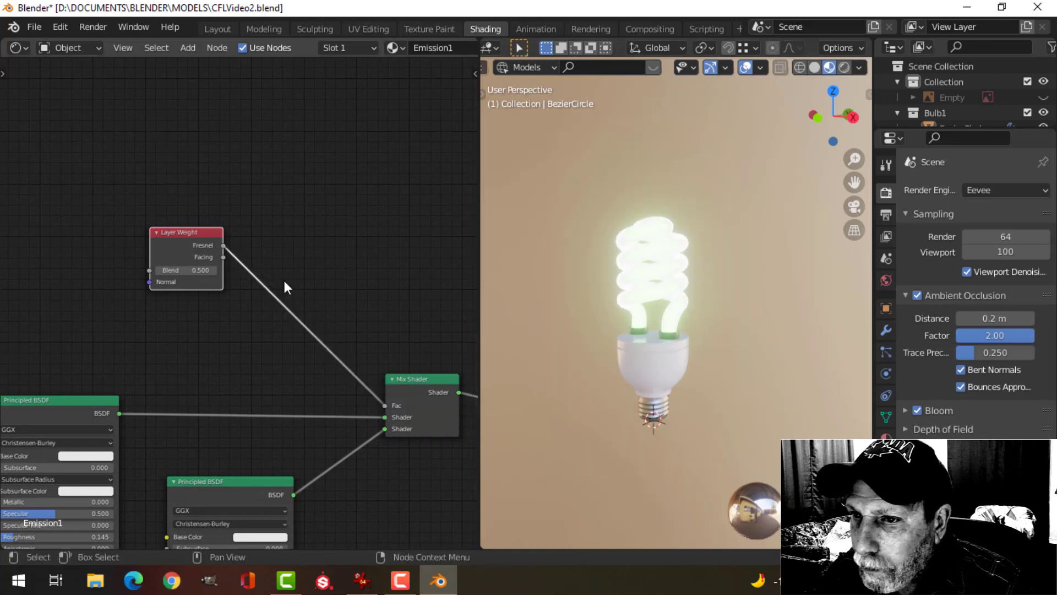
Lower the new Layer Weight node's Blend to 0.010
scroll(282, 280, up, 4)
middle_drag(215, 270, 243, 276)
scroll(243, 276, up, 3)
mouse_move(199, 253)
mouse_down()
mouse_move(125, 252)
mouse_move(196, 253)
mouse_up()
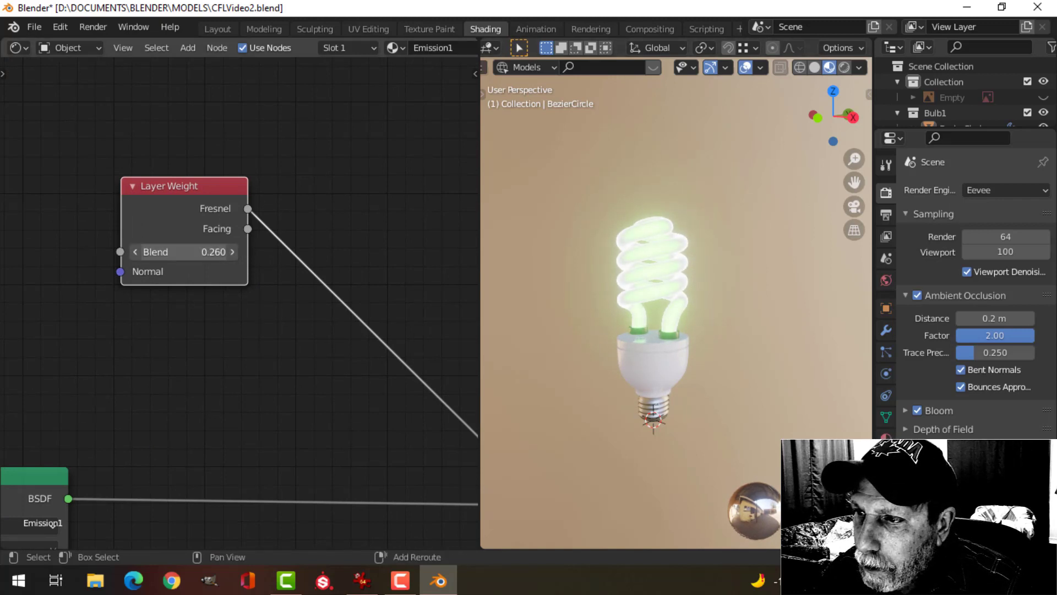
drag(199, 252, 167, 252)
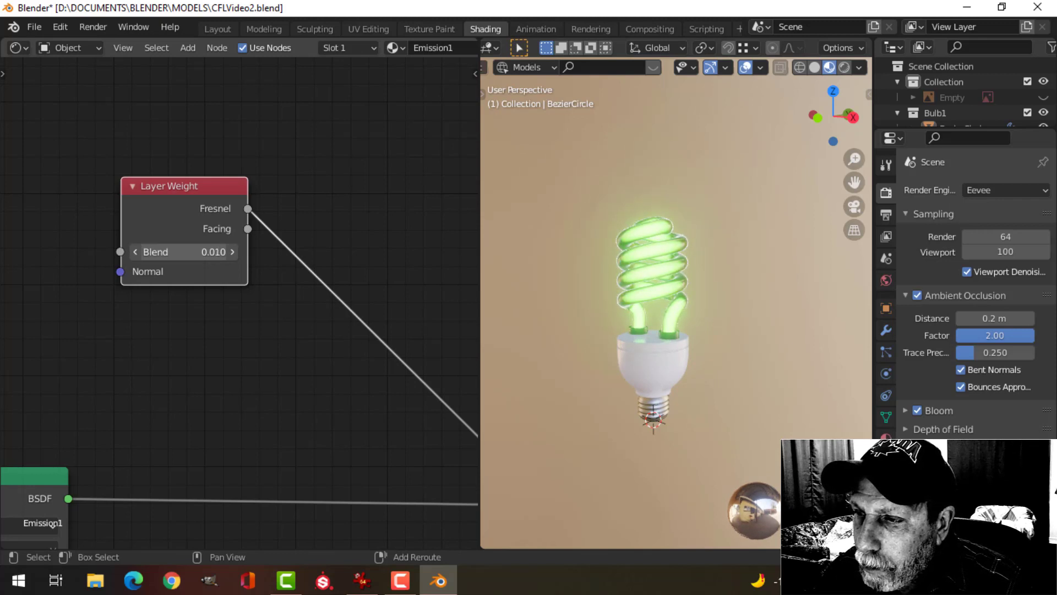
Lower the duplicated Principled BSDF's Emission Strength slightly to 23.370
scroll(709, 278, up, 3)
scroll(687, 267, down, 1)
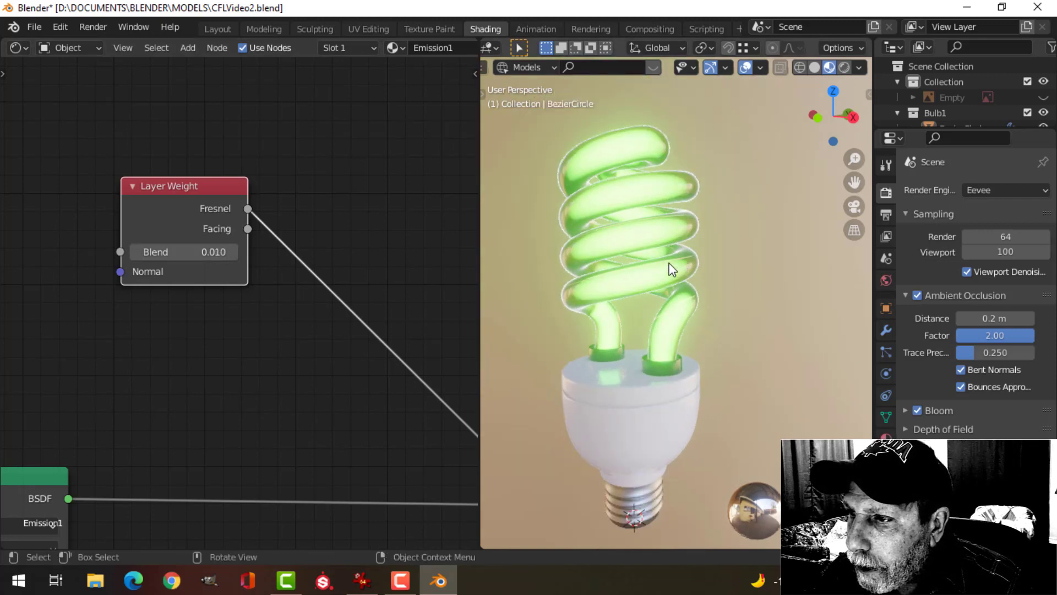
middle_drag(669, 263, 675, 264)
scroll(337, 346, down, 2)
middle_drag(353, 376, 347, 207)
scroll(342, 316, up, 2)
scroll(352, 348, down, 3)
middle_drag(360, 347, 341, 213)
scroll(335, 320, up, 3)
middle_drag(325, 321, 351, 259)
scroll(385, 277, up, 3)
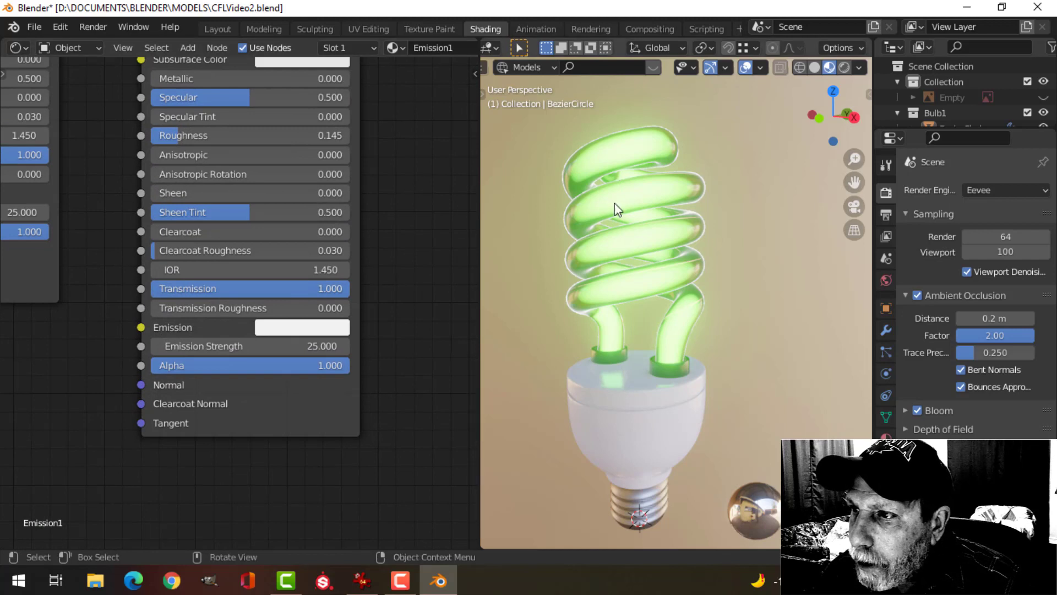
drag(248, 346, 242, 345)
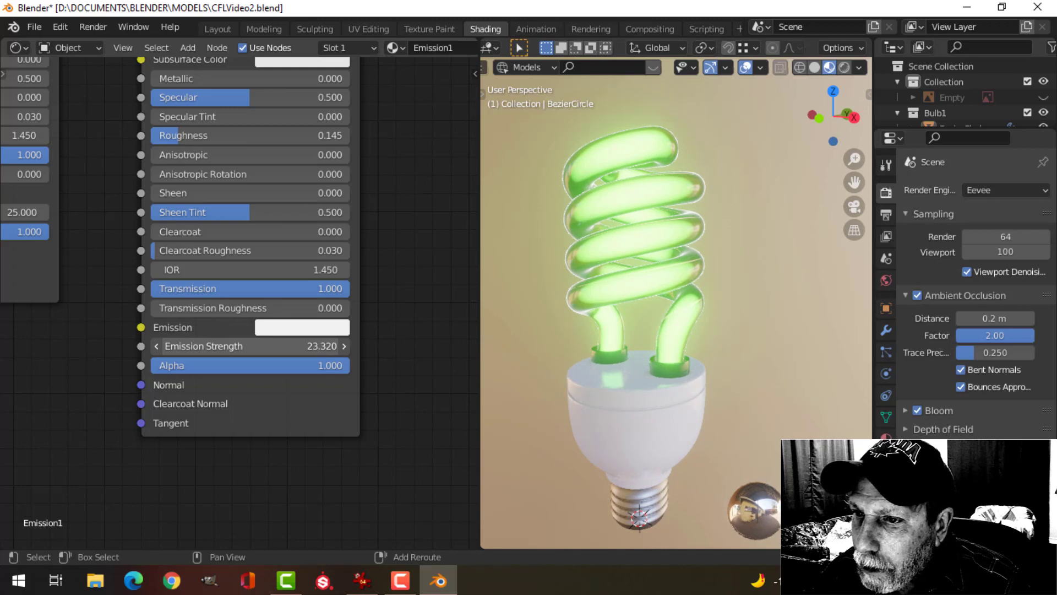
drag(242, 346, 245, 346)
Tint the duplicated Principled BSDF's Emission color green and darken its Value to 0.849
click(302, 327)
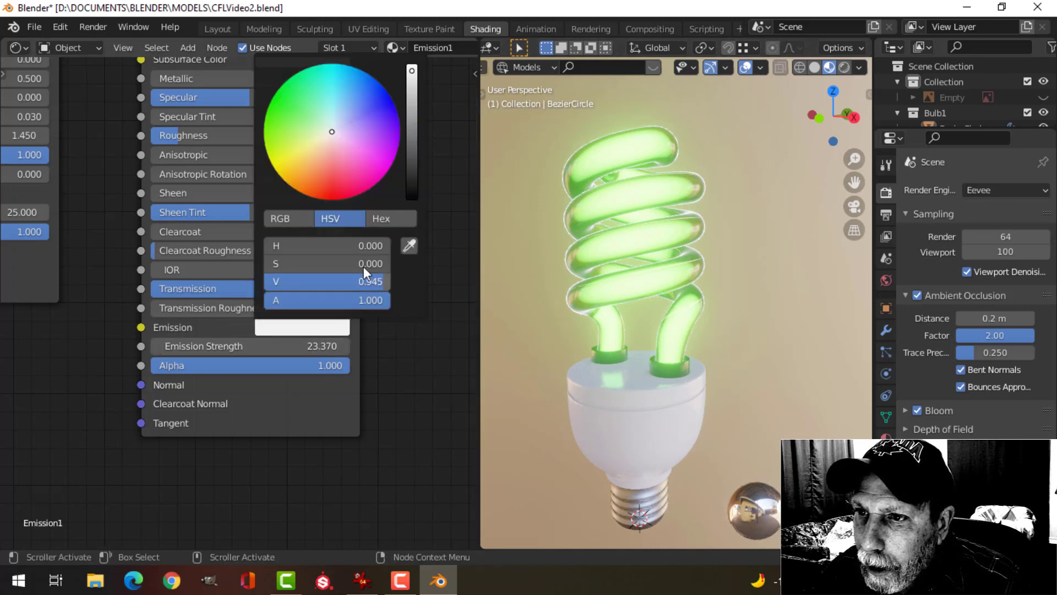
drag(295, 129, 290, 120)
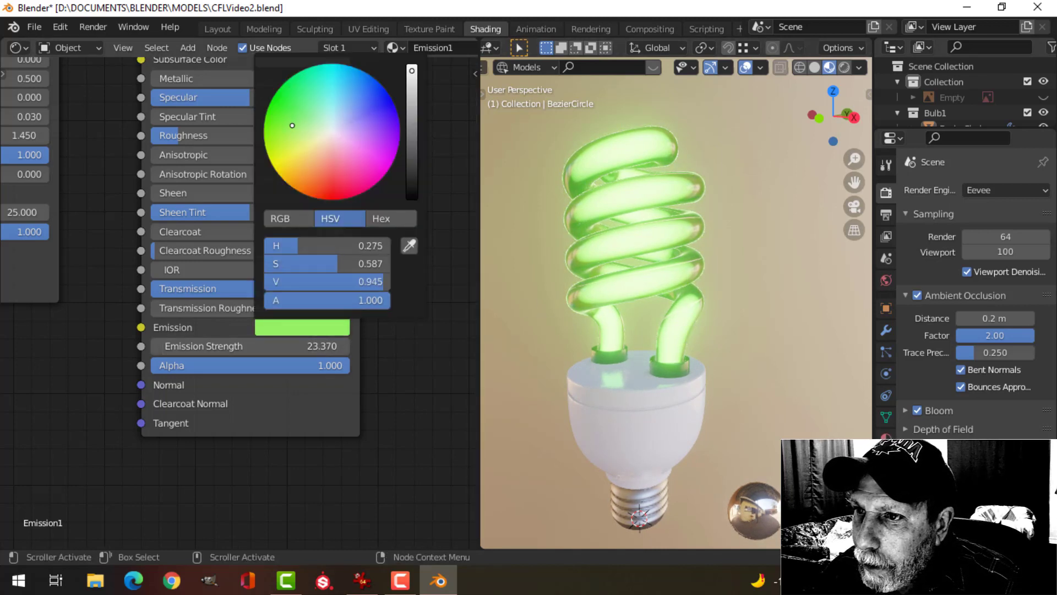
drag(412, 72, 412, 84)
scroll(693, 245, down, 2)
middle_drag(693, 245, 669, 262)
scroll(669, 262, up, 3)
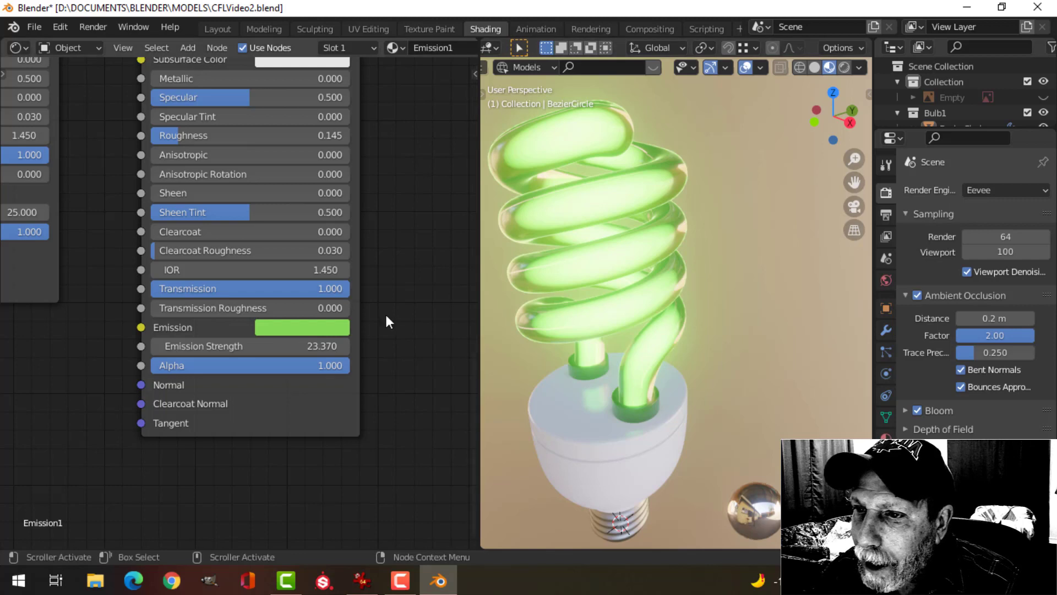
Desaturate the duplicated Principled BSDF's Emission to a pale, nearly white yellow-green and set its Emission Strength to 15
click(316, 330)
click(328, 131)
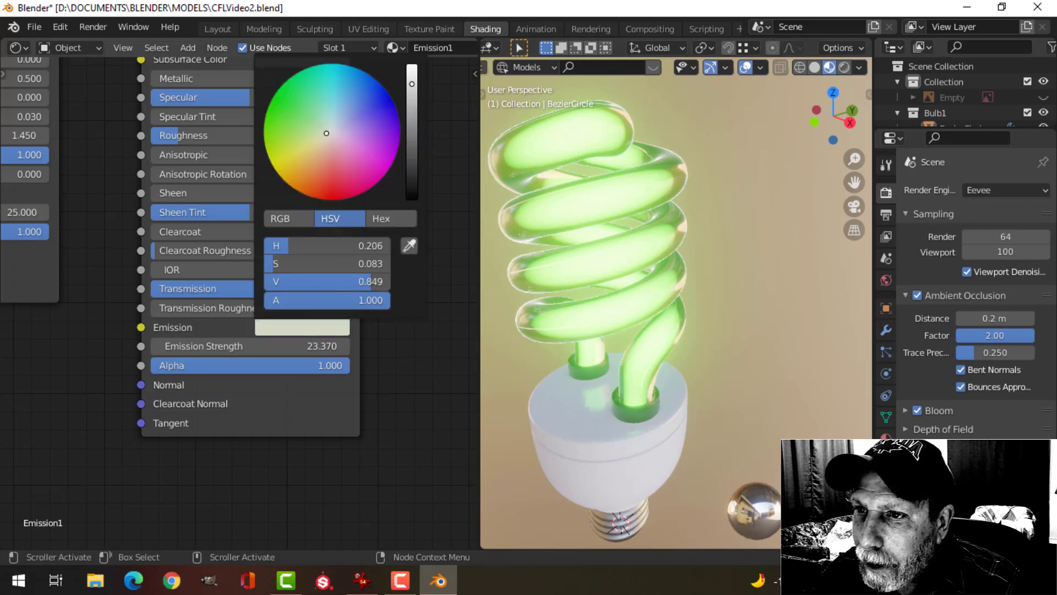
scroll(388, 330, down, 1)
middle_drag(388, 194, 379, 227)
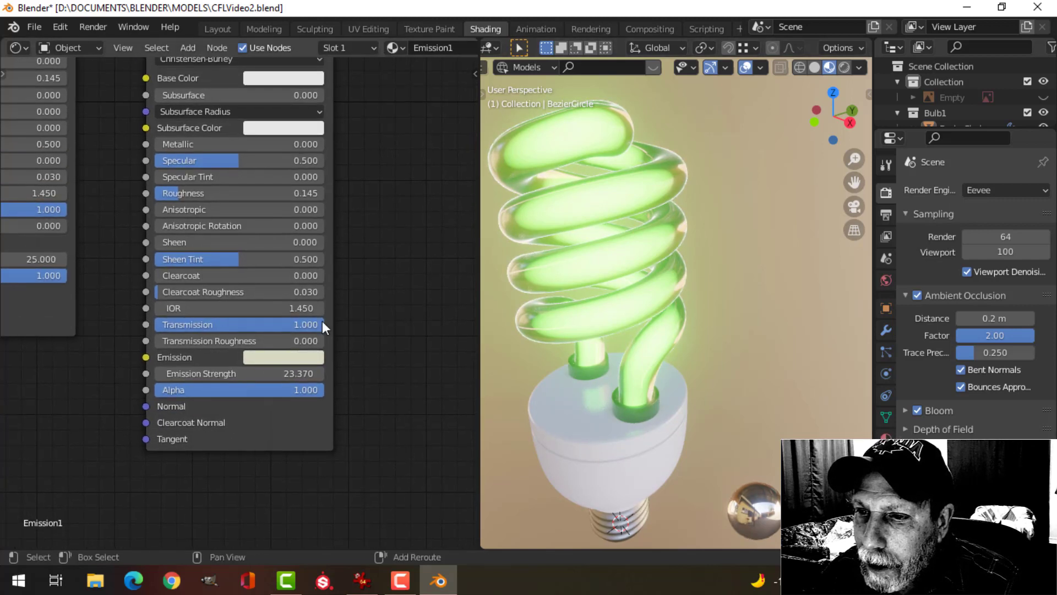
click(274, 373)
text(15)
key(Return)
Raise the Blend of the Layer Weight node that drives the Mix Shader to 0.020
scroll(341, 229, down, 1)
middle_drag(373, 213, 379, 364)
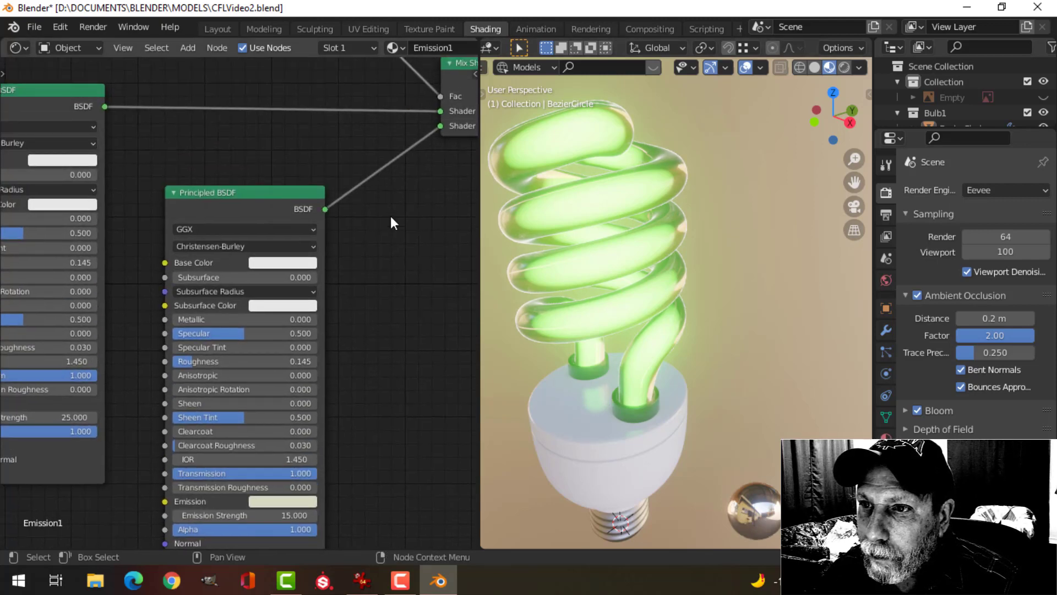
middle_drag(414, 134, 376, 269)
middle_drag(335, 213, 336, 289)
scroll(165, 169, up, 2)
middle_drag(168, 175, 224, 283)
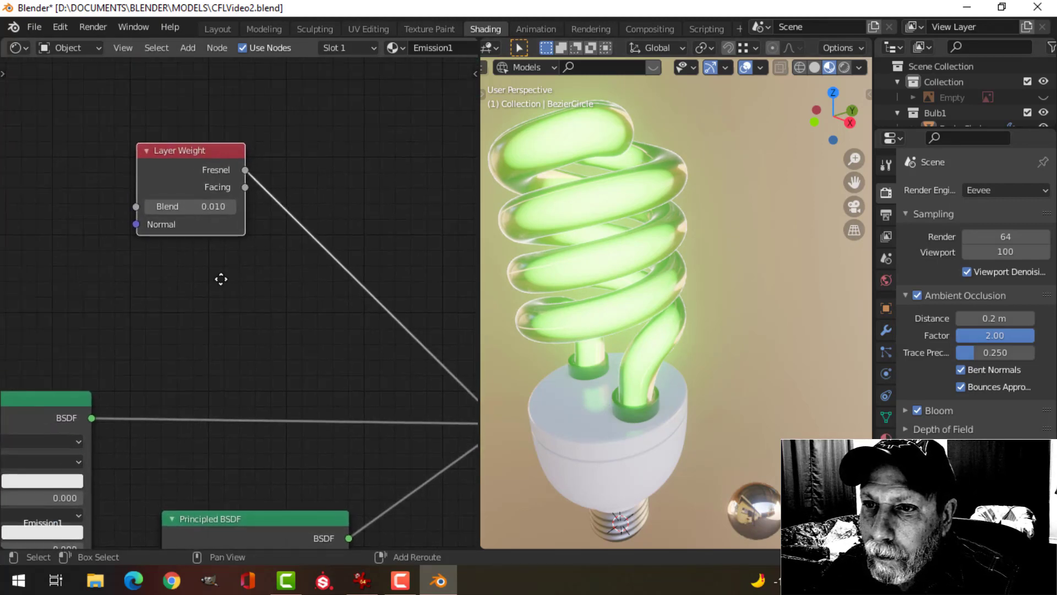
scroll(224, 283, up, 1)
mouse_move(177, 181)
mouse_down()
mouse_move(194, 181)
mouse_move(180, 182)
mouse_up()
scroll(686, 277, down, 3)
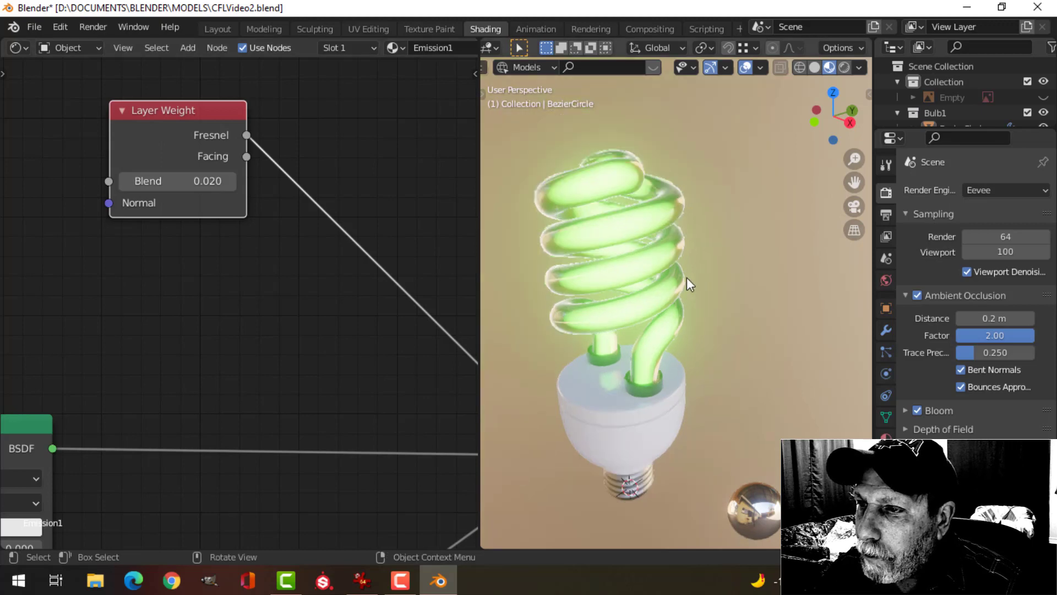
middle_drag(664, 266, 655, 263)
Switch to the Layout workspace and display the bulb in Material Preview shading
click(222, 29)
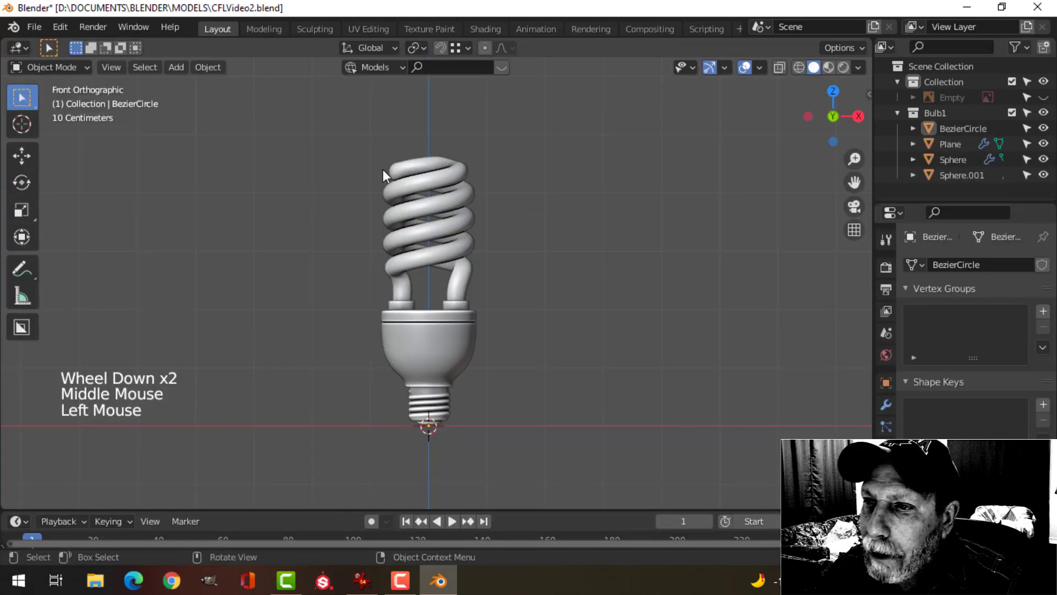
click(829, 66)
scroll(542, 230, down, 1)
mouse_move(542, 230)
middle_down()
mouse_move(553, 250)
mouse_move(533, 270)
mouse_move(566, 220)
mouse_move(538, 260)
mouse_move(521, 262)
middle_up()
scroll(534, 270, up, 2)
scroll(529, 259, down, 1)
Select every part of the bulb in front view, duplicate them and move the copy about 2.71 m along X
drag(349, 128, 481, 383)
key(KP_1)
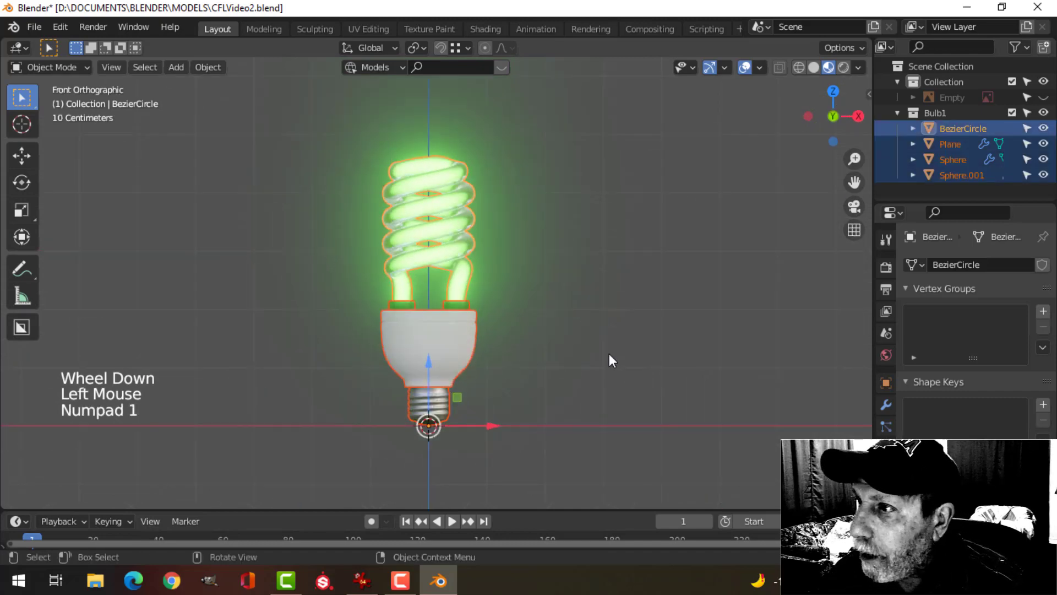
click(897, 113)
key(shift+a)
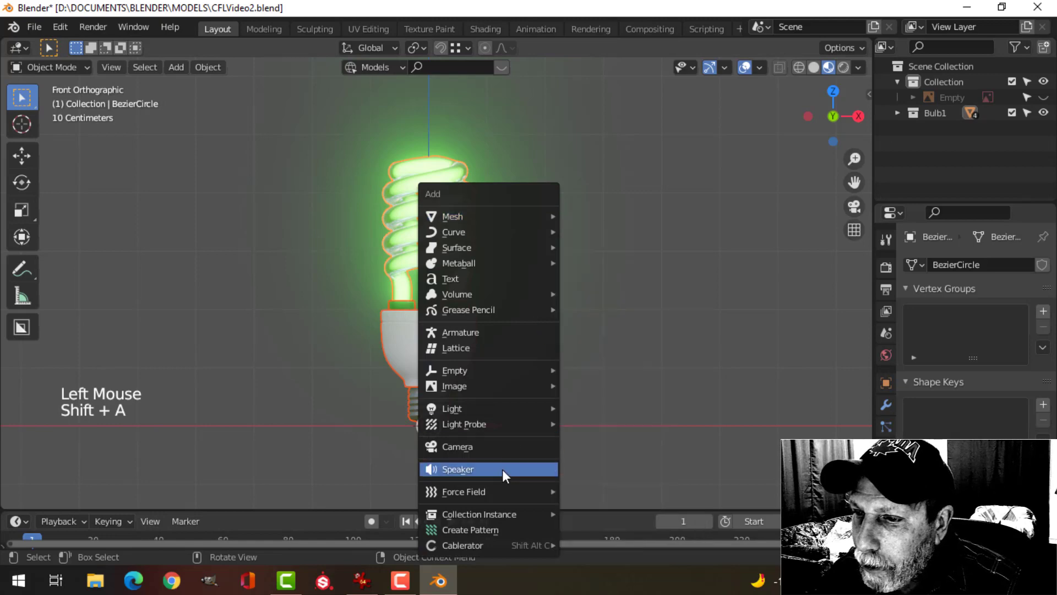
key(Escape)
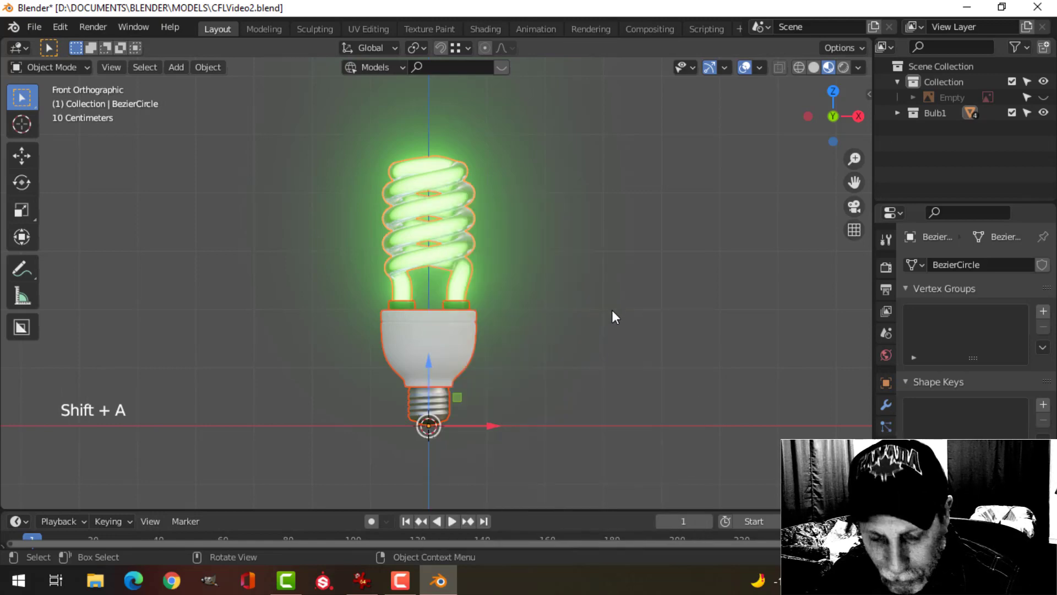
key(shift+d)
drag(497, 426, 658, 410)
click(658, 410)
Move the duplicated bulb parts into a new collection named Bulb2
key(m)
click(718, 337)
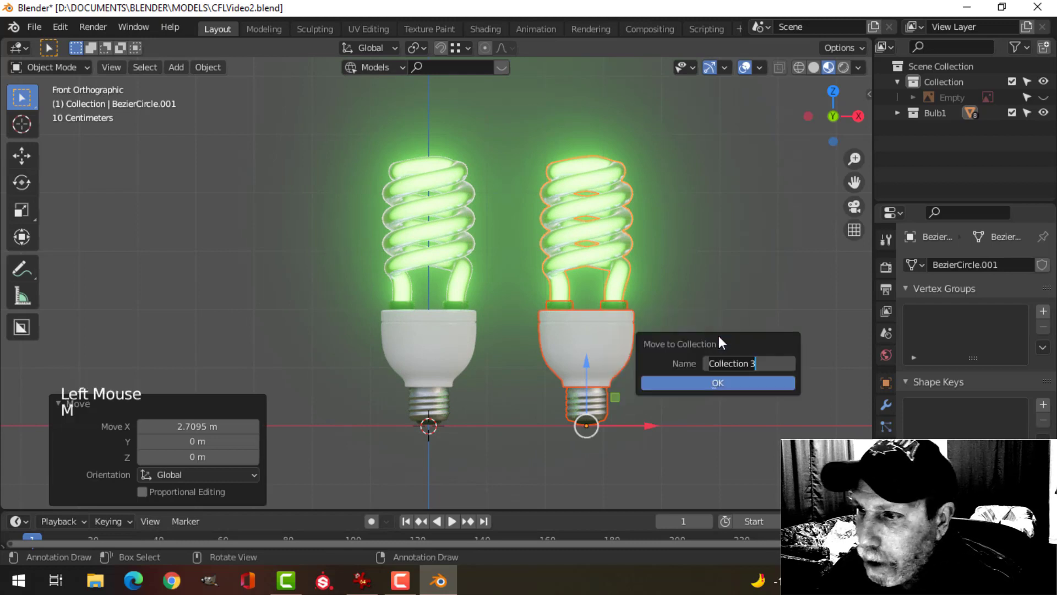
key(ctrl+a)
text(Bulb)
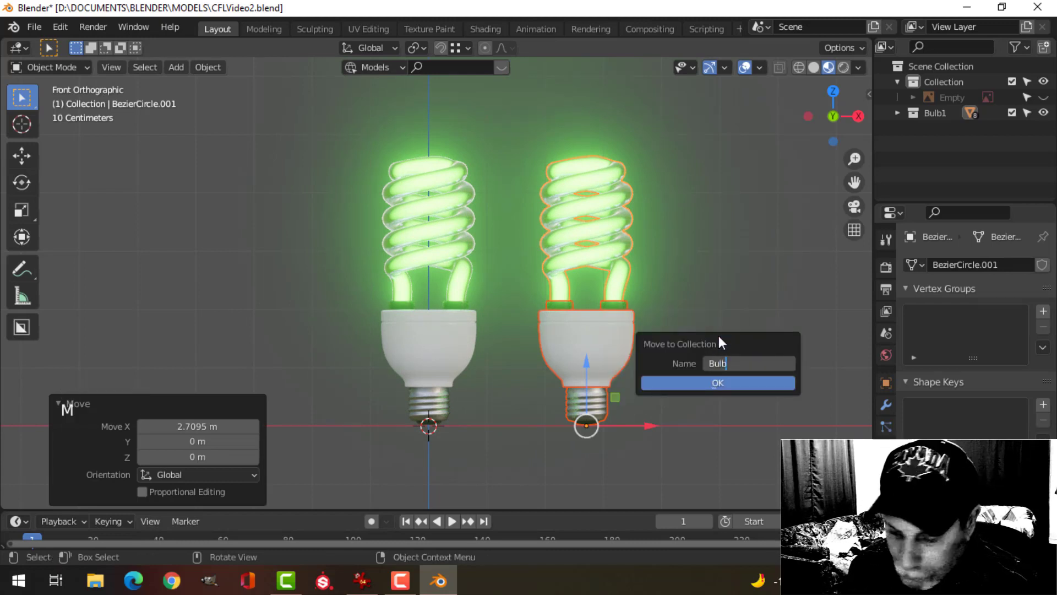
text(2)
key(Return)
click(724, 382)
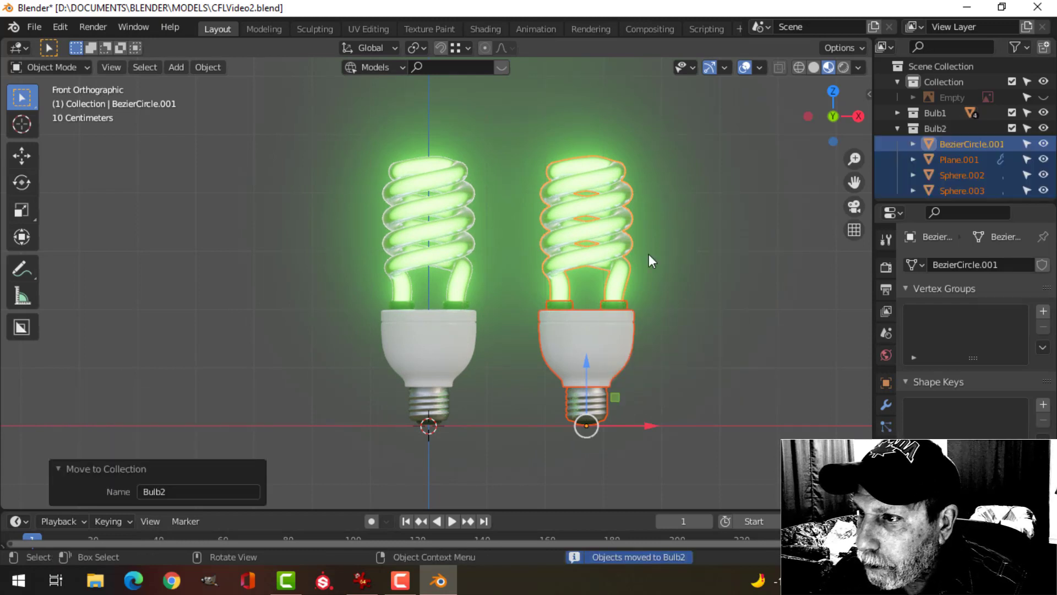
Give the copied bulb's spiral tube its own copy of the Emission1 material and name it Emission2
click(646, 242)
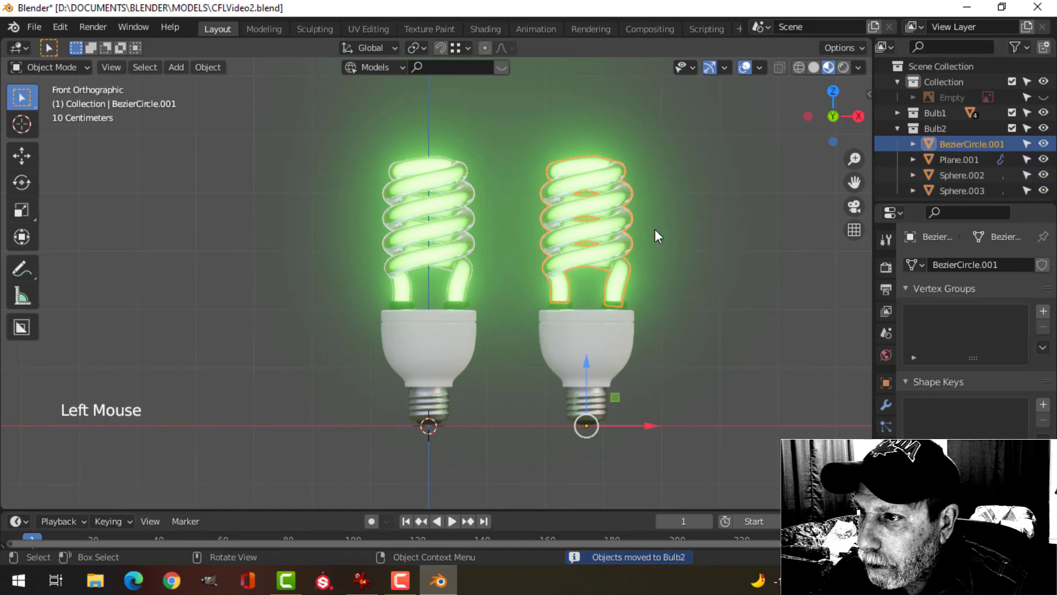
click(481, 29)
scroll(279, 276, down, 5)
middle_drag(428, 97, 377, 130)
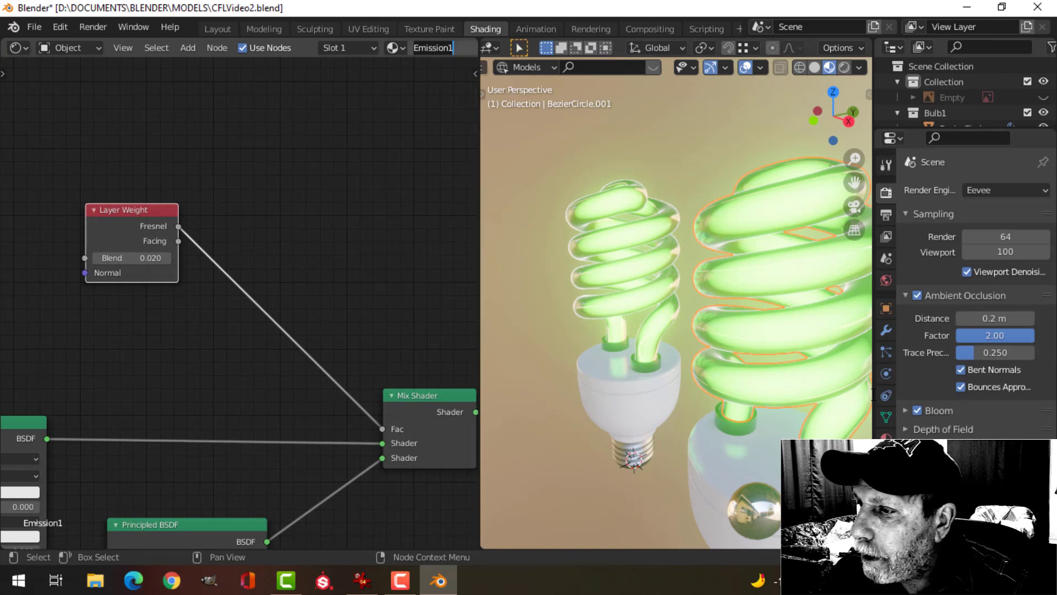
click(886, 436)
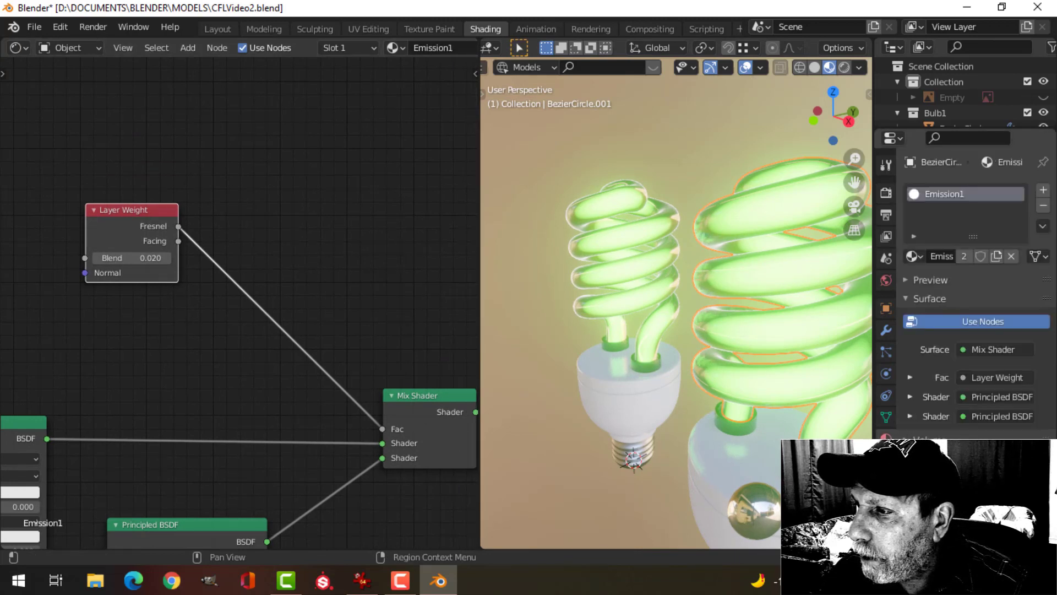
click(998, 256)
click(444, 48)
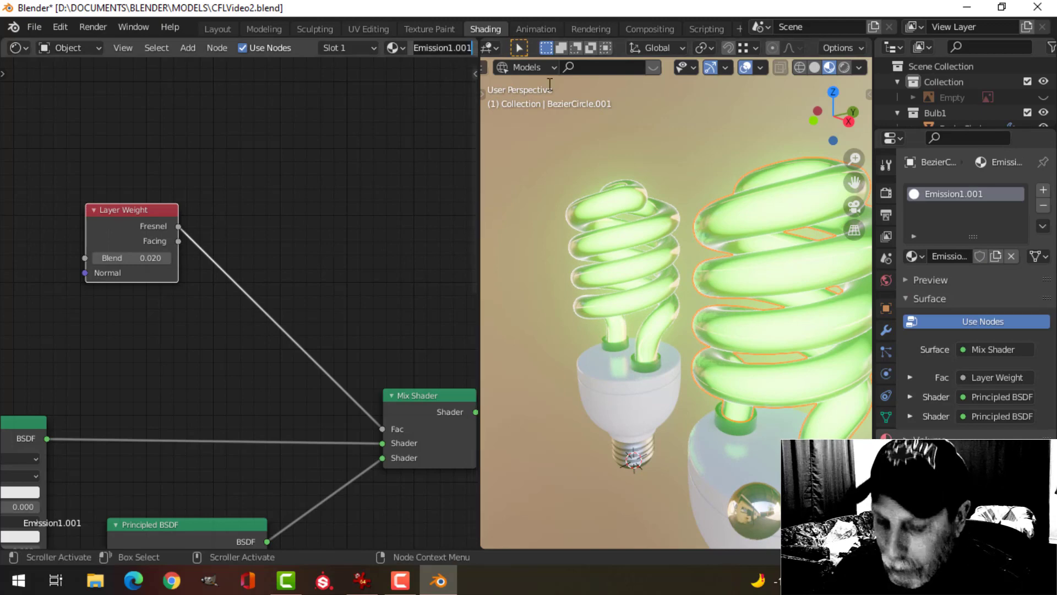
key(ctrl+a)
text(Emission2)
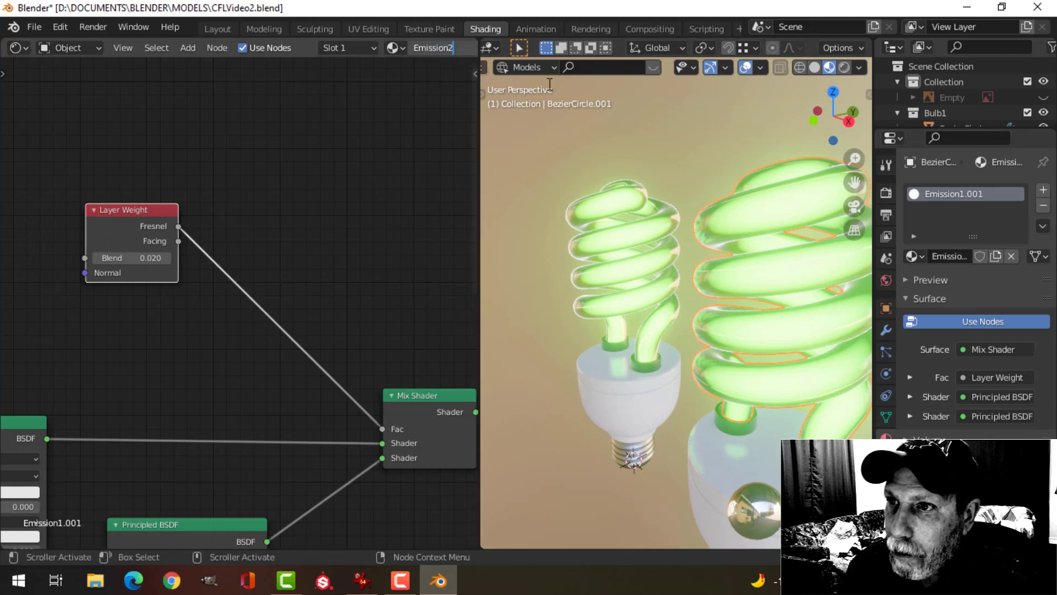
key(Return)
Recolor the green first stop of Emission2's ColorRamp to pink with hue 0.879 and saturation 0.773
scroll(242, 417, down, 2)
middle_drag(243, 417, 295, 301)
scroll(176, 373, down, 3)
shift+middle_drag(83, 391, 240, 346)
shift+middle_drag(151, 365, 264, 316)
scroll(235, 381, up, 4)
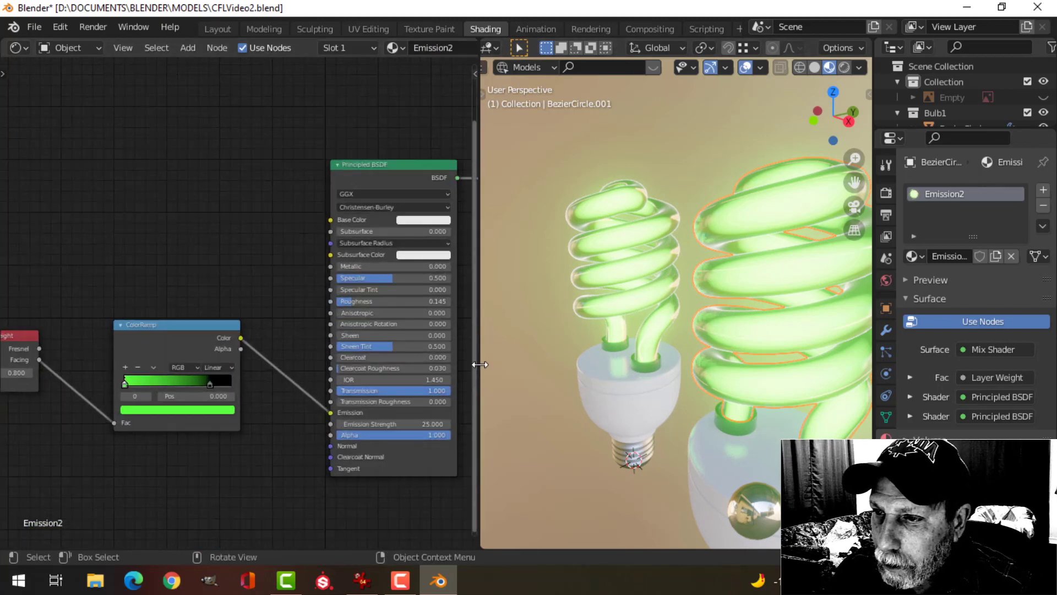
drag(479, 364, 358, 366)
middle_drag(180, 442, 223, 432)
scroll(171, 382, up, 4)
scroll(223, 421, up, 2)
click(223, 413)
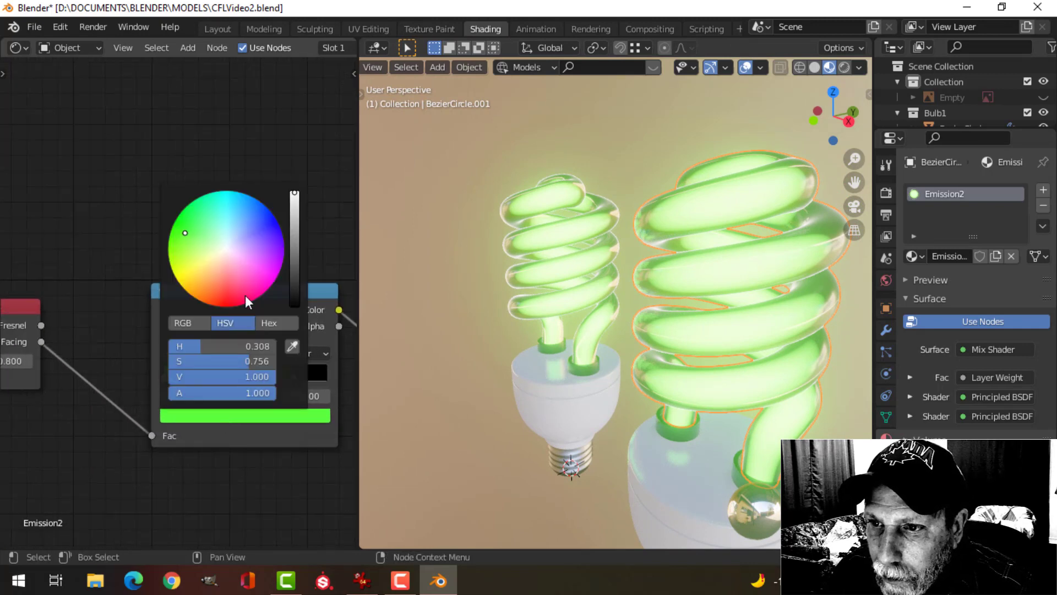
drag(245, 288, 258, 281)
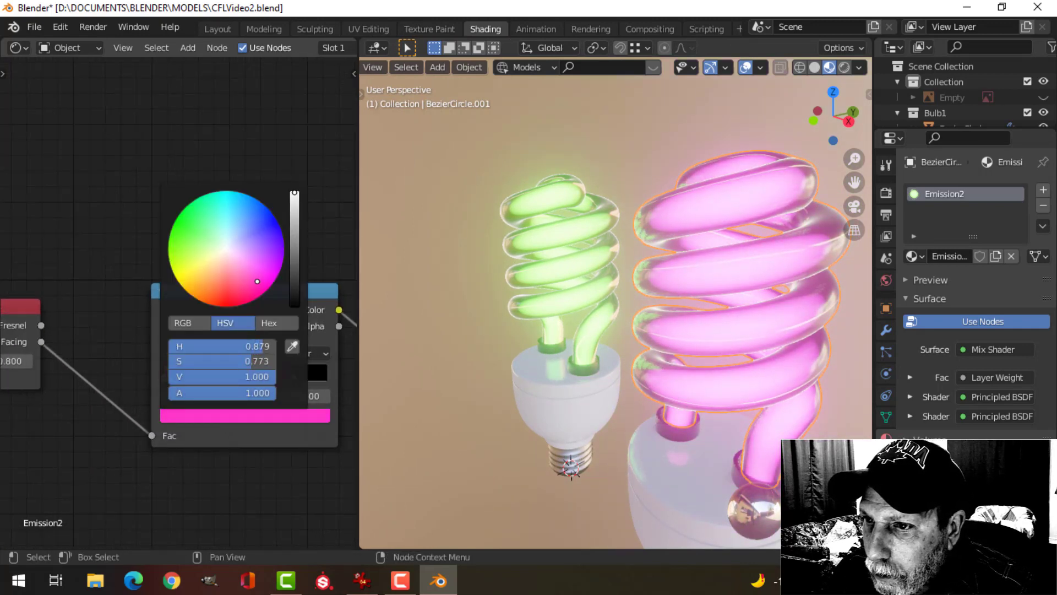
Deselect everything, return to the Layout workspace and hide the viewport gizmos and overlays
key(alt+a)
click(217, 29)
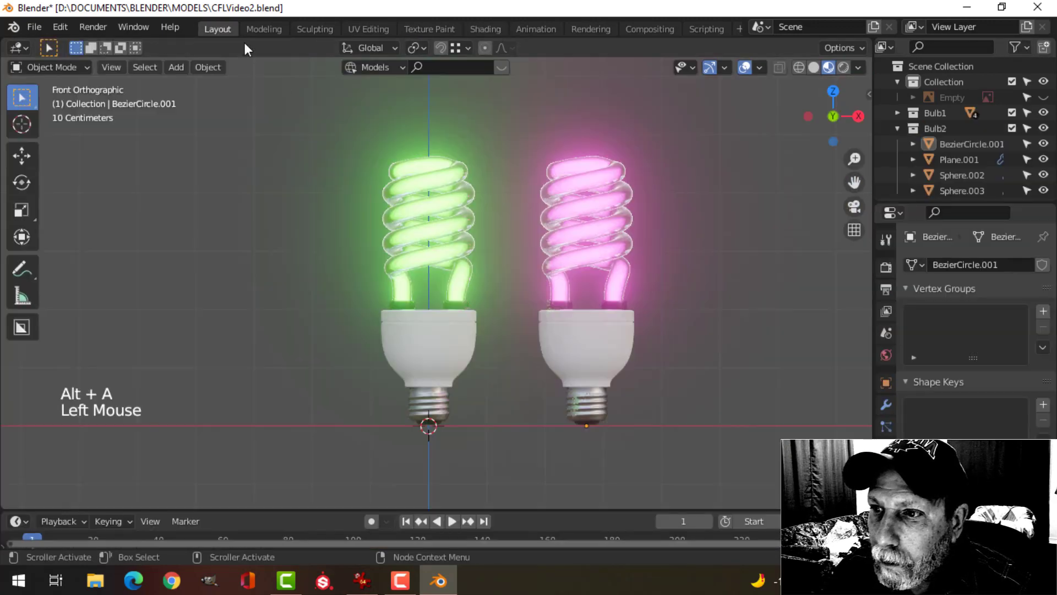
scroll(586, 290, down, 2)
middle_drag(586, 290, 507, 299)
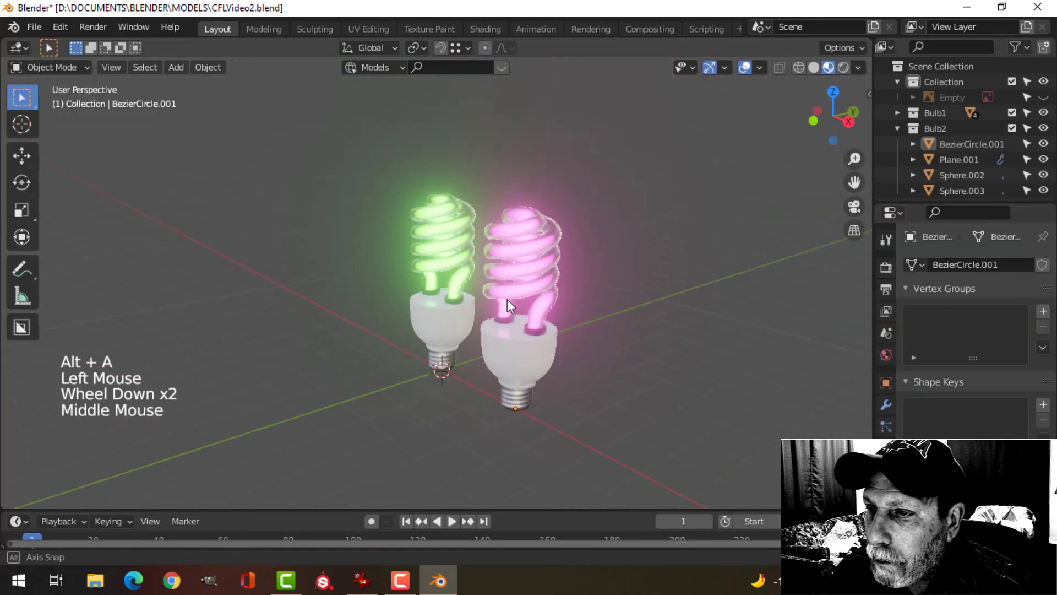
click(712, 68)
click(745, 67)
scroll(688, 226, up, 3)
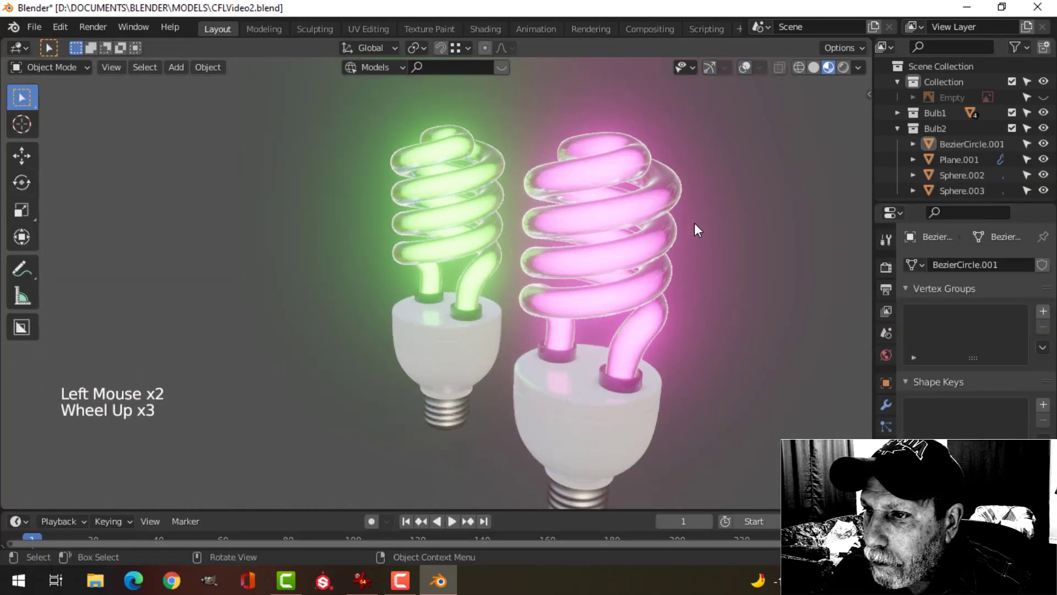
middle_drag(695, 230, 713, 216)
Set the Emission color of Emission2's second Principled BSDF, the one with strength 15, to pink in the Shading workspace
click(486, 29)
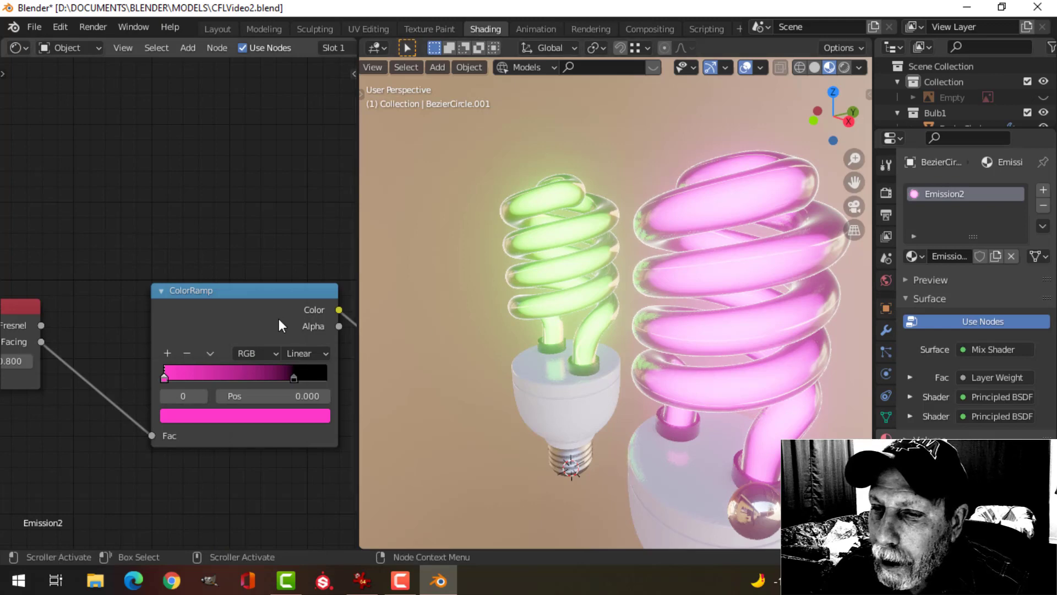
scroll(290, 275, down, 2)
scroll(293, 264, down, 3)
shift+middle_drag(315, 251, 105, 266)
scroll(273, 286, up, 3)
shift+middle_drag(273, 285, 86, 170)
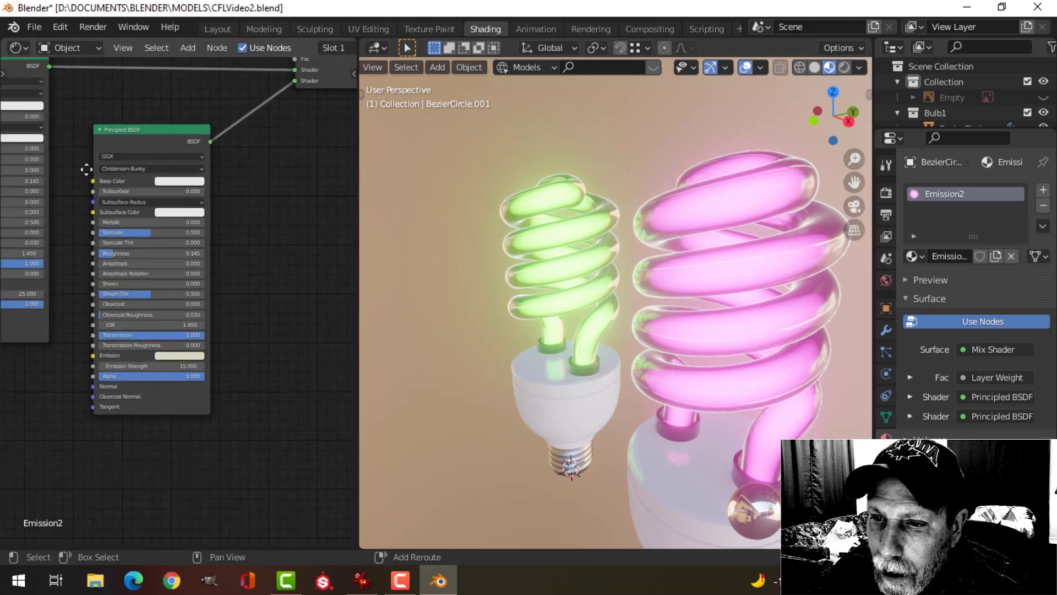
scroll(198, 300, up, 4)
middle_drag(242, 319, 279, 268)
scroll(278, 270, up, 3)
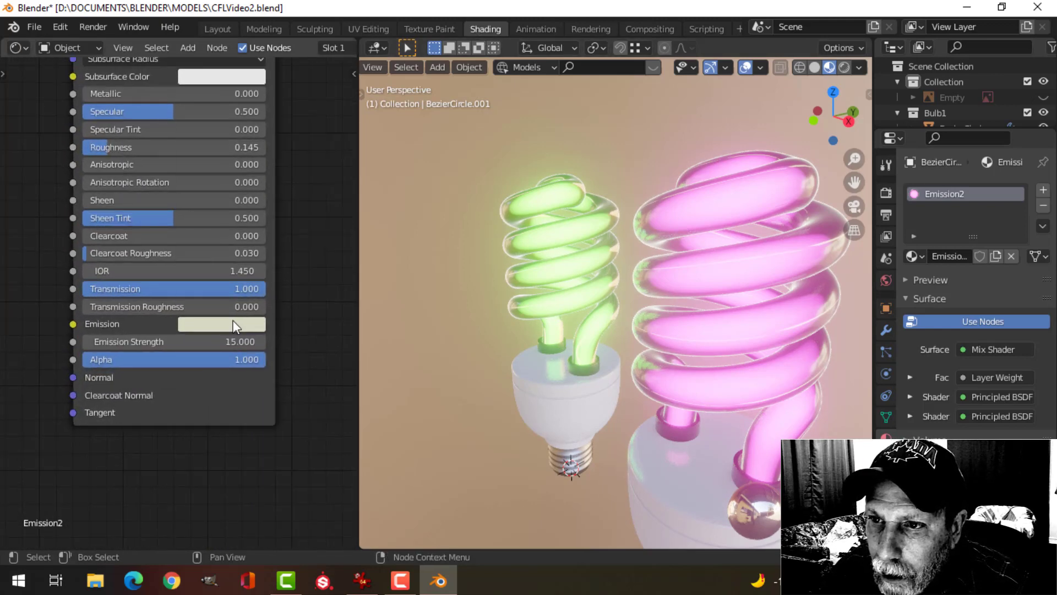
click(233, 320)
drag(270, 160, 280, 173)
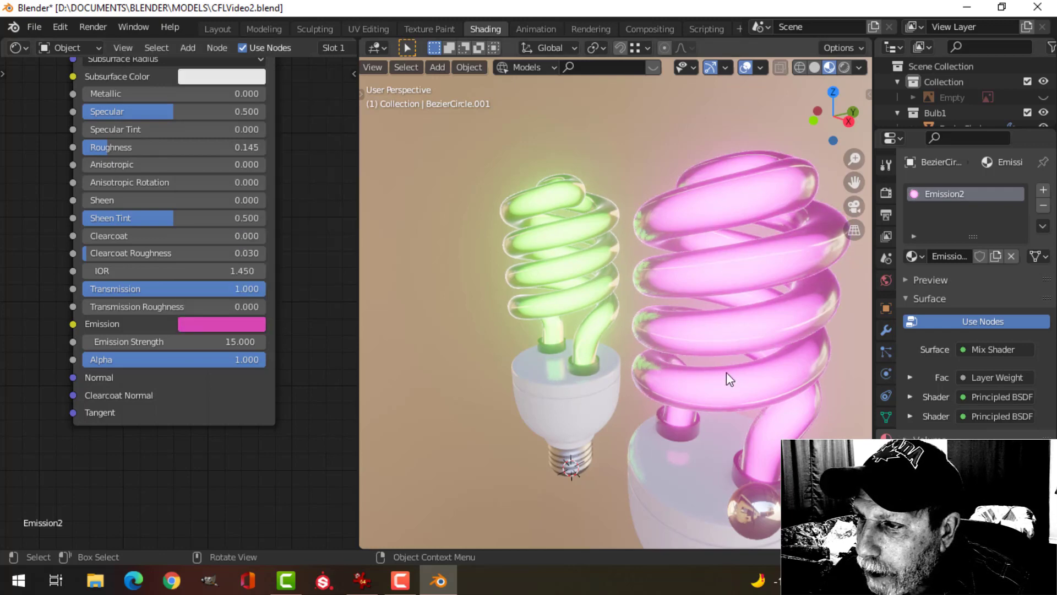
Examine the green and pink glowing bulbs together in the Layout workspace
click(229, 28)
scroll(611, 264, down, 1)
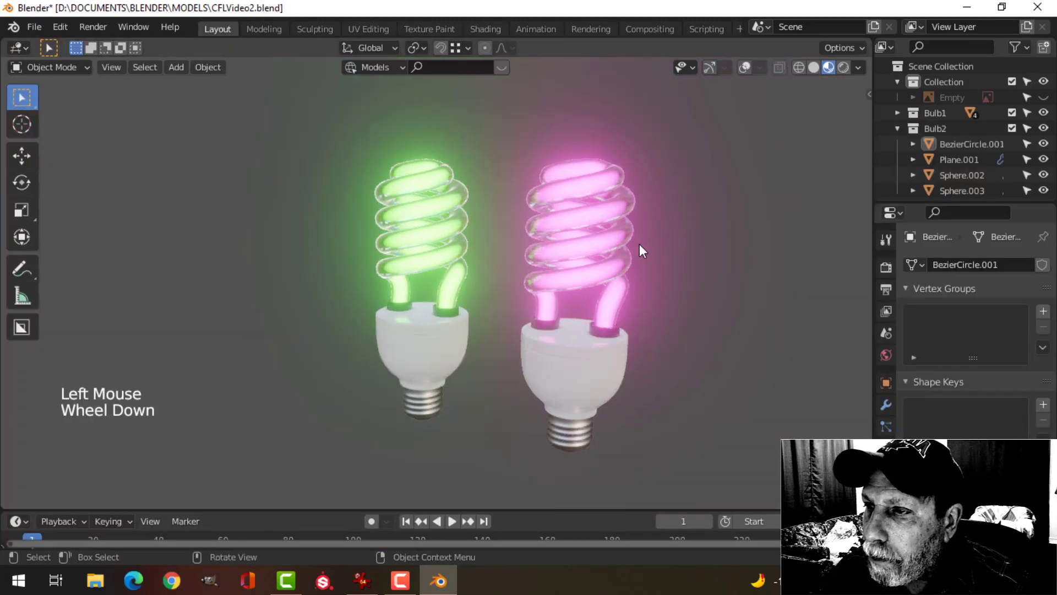
scroll(596, 282, down, 1)
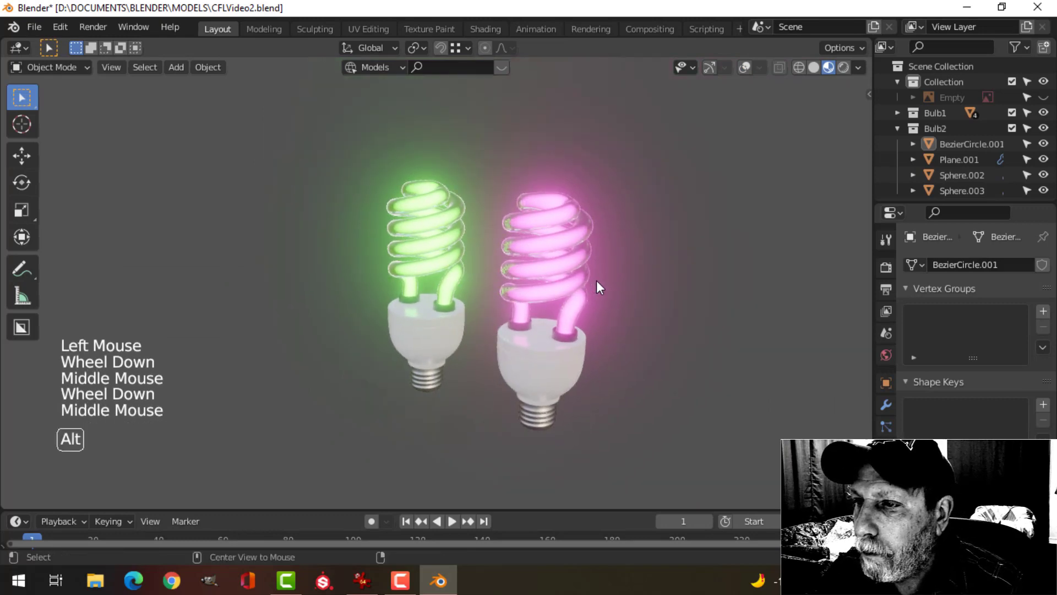
key(alt+a)
scroll(632, 316, up, 2)
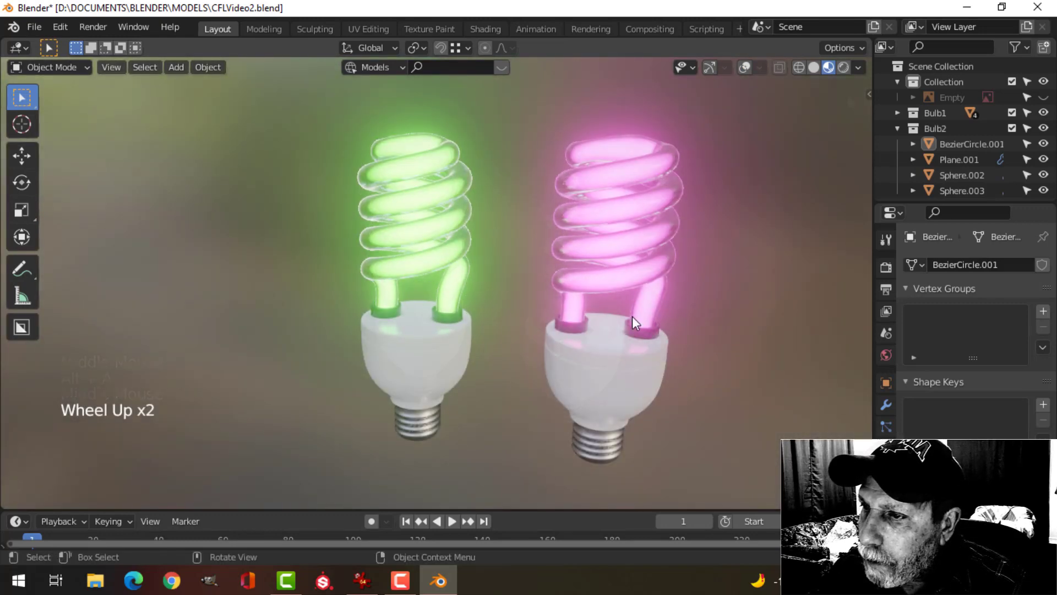
scroll(632, 311, down, 2)
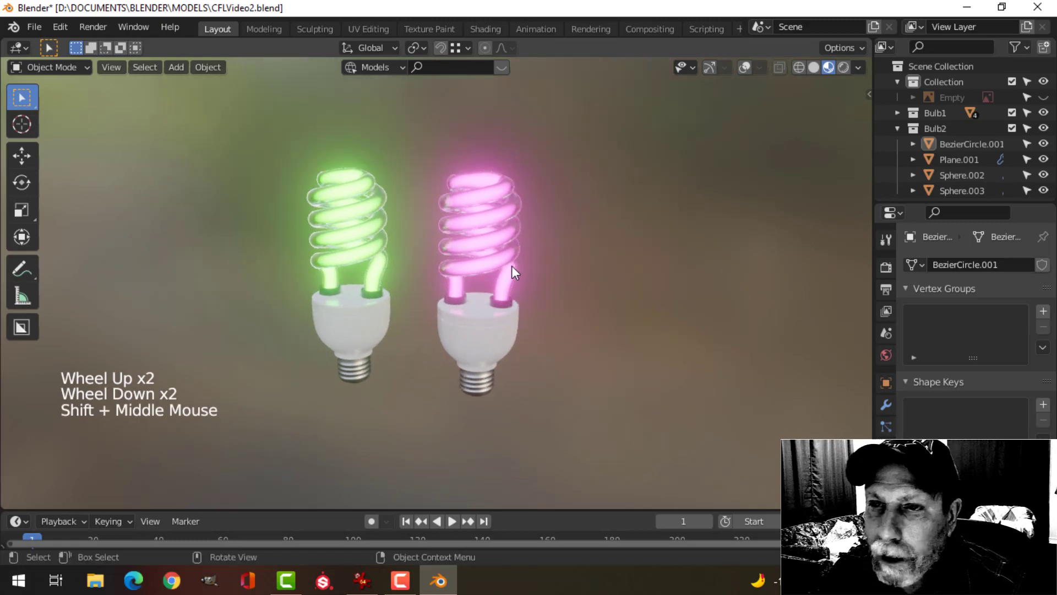